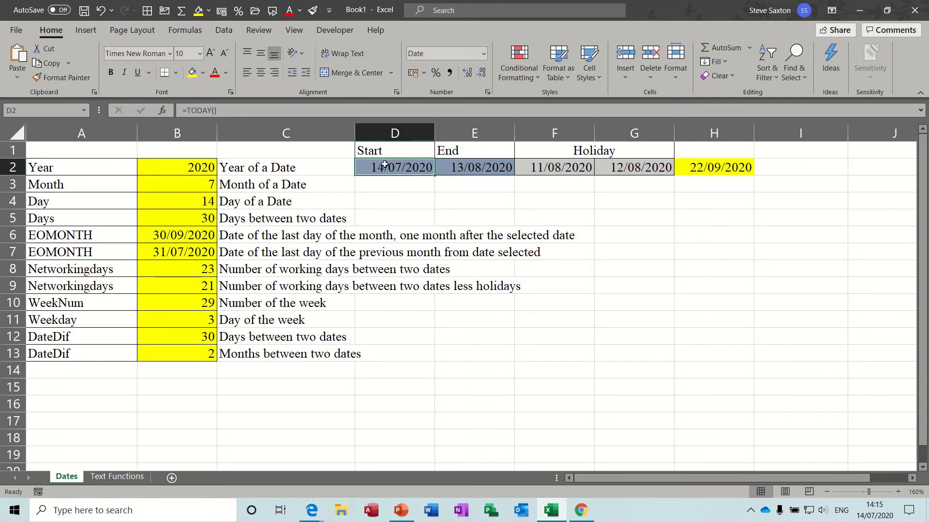
Step: Examine the formulas behind the start, end and holiday dates in row 2
left_click(467, 169)
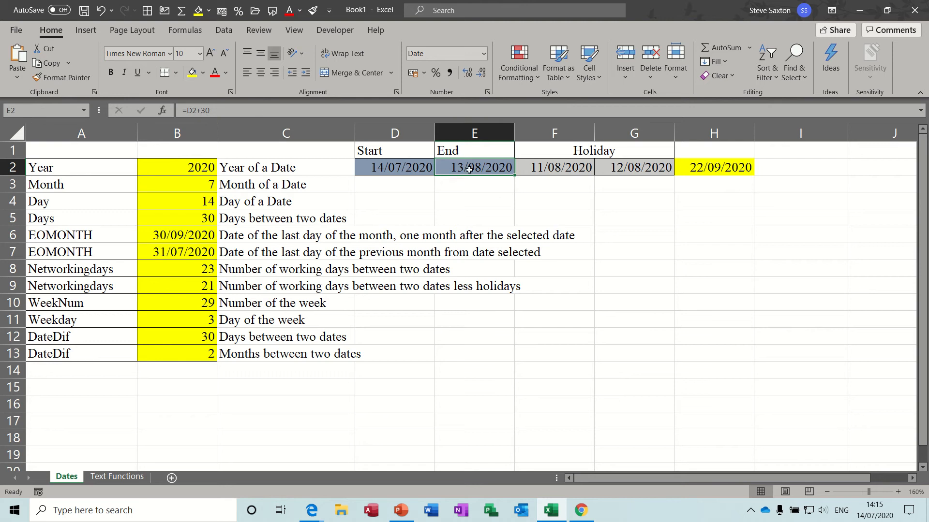
left_click(546, 169)
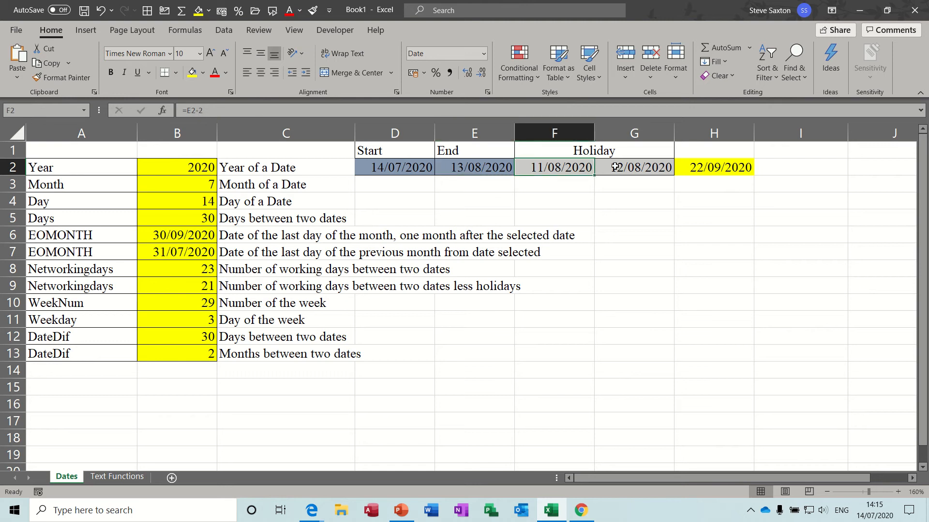
left_click(633, 173)
left_click(552, 168)
left_click(622, 168)
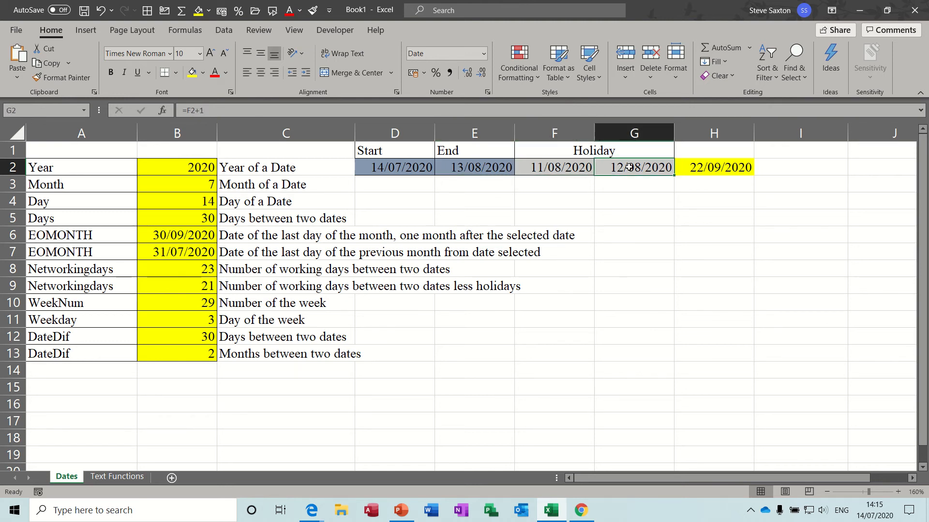
left_click(556, 170)
left_click(623, 167)
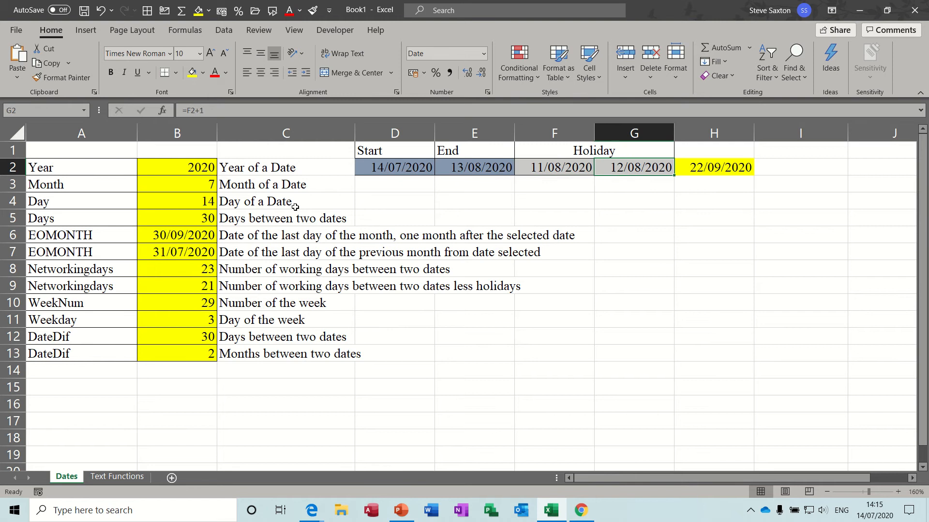
Step: Inspect the YEAR, MONTH, DAY and DAYS formulas in column B
left_click(189, 170)
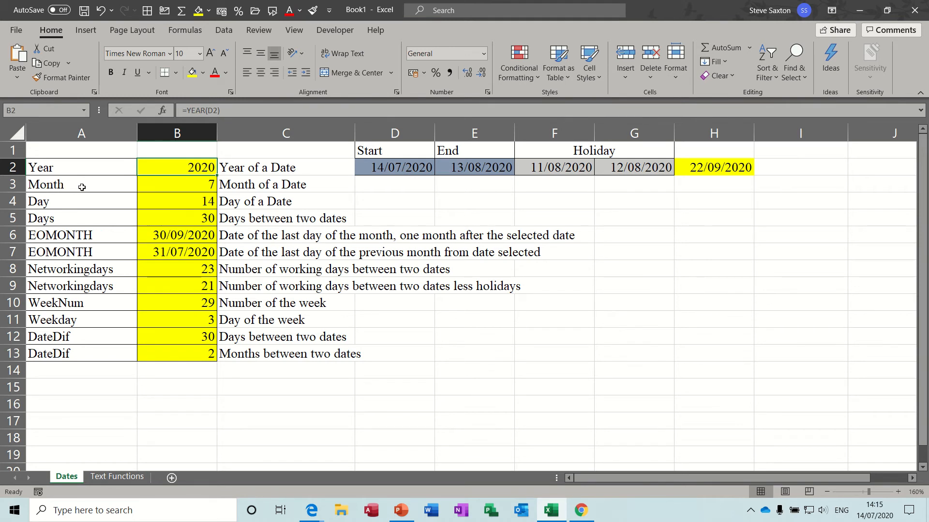
left_click(187, 185)
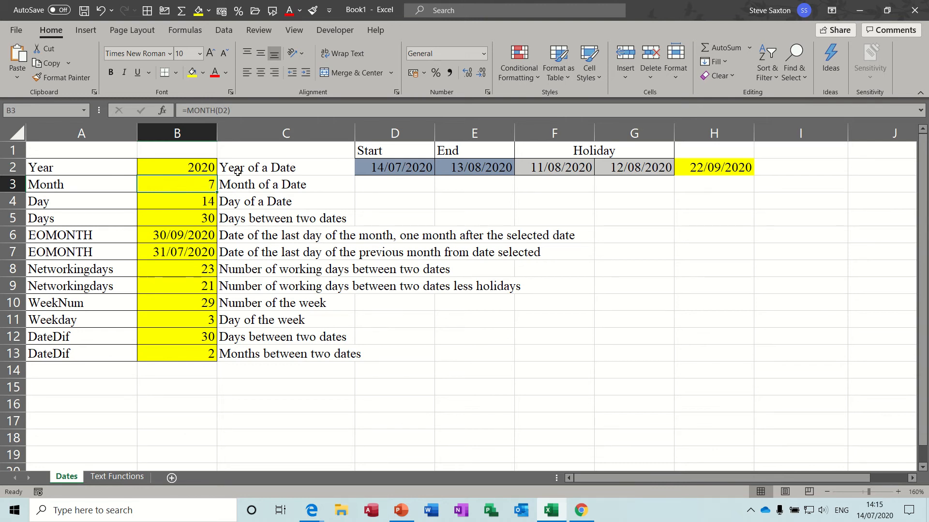
left_click(188, 201)
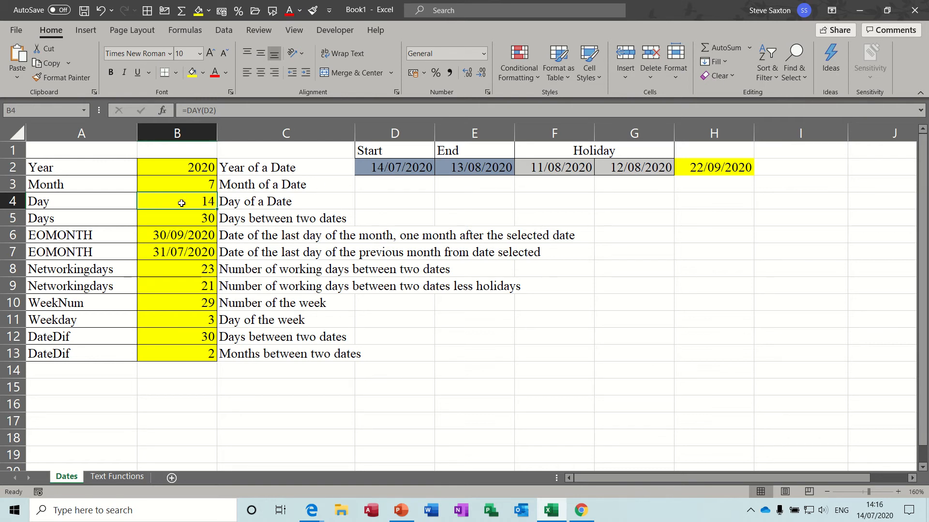
mouse_move(173, 166)
left_mouse_down()
mouse_move(172, 196)
mouse_move(173, 166)
left_mouse_up()
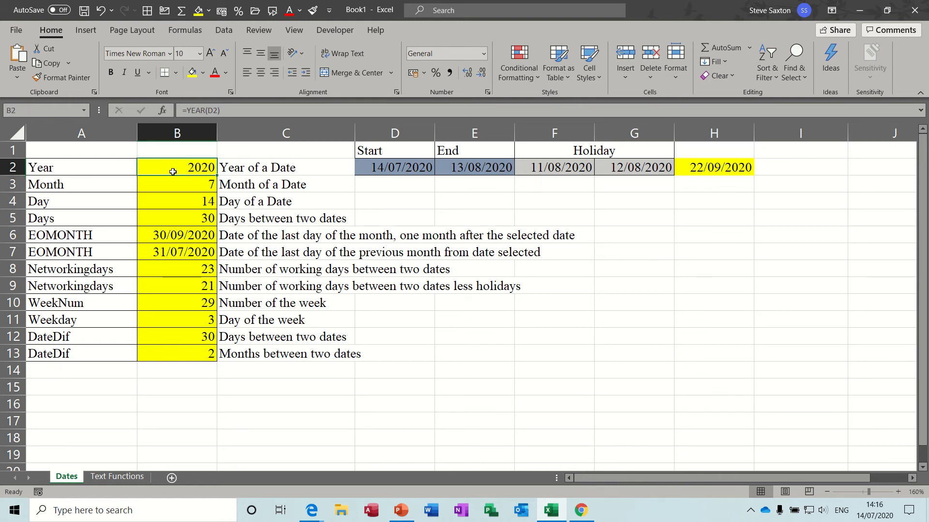
left_click(171, 180)
left_click(173, 198)
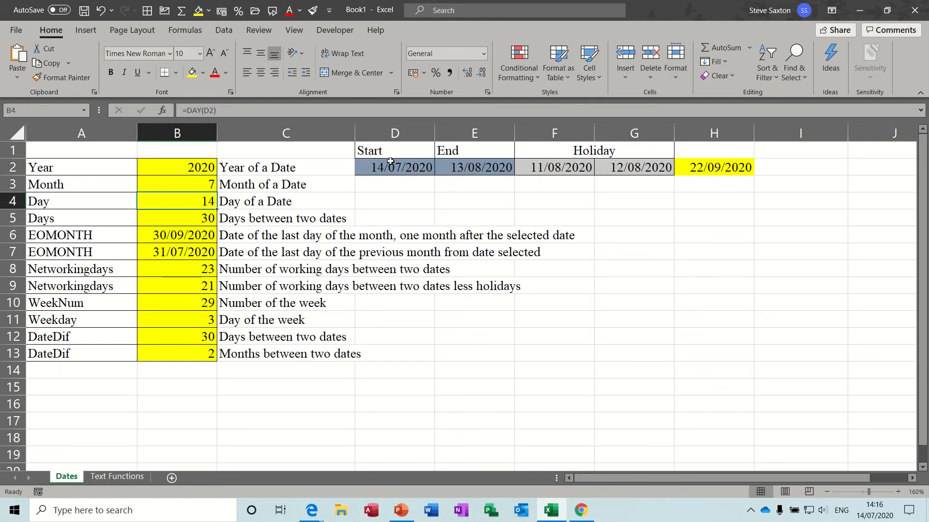
left_click(175, 218)
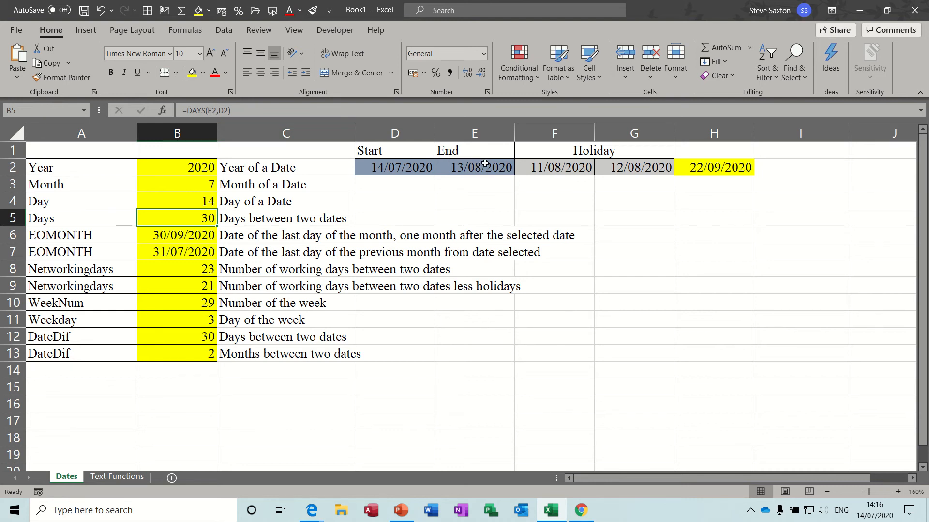
Step: Open the DAYS formula in B5 for editing to review its arguments, then confirm it unchanged
left_click(213, 111)
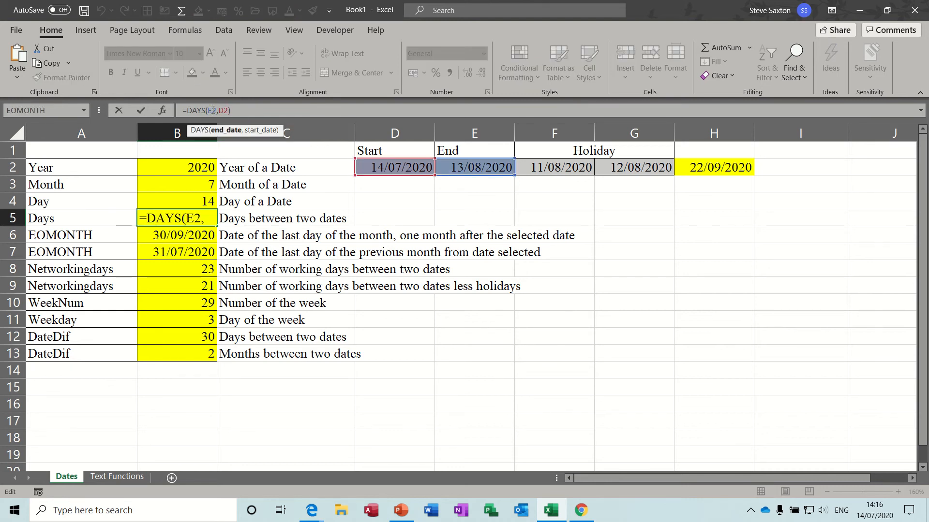
left_click(225, 111)
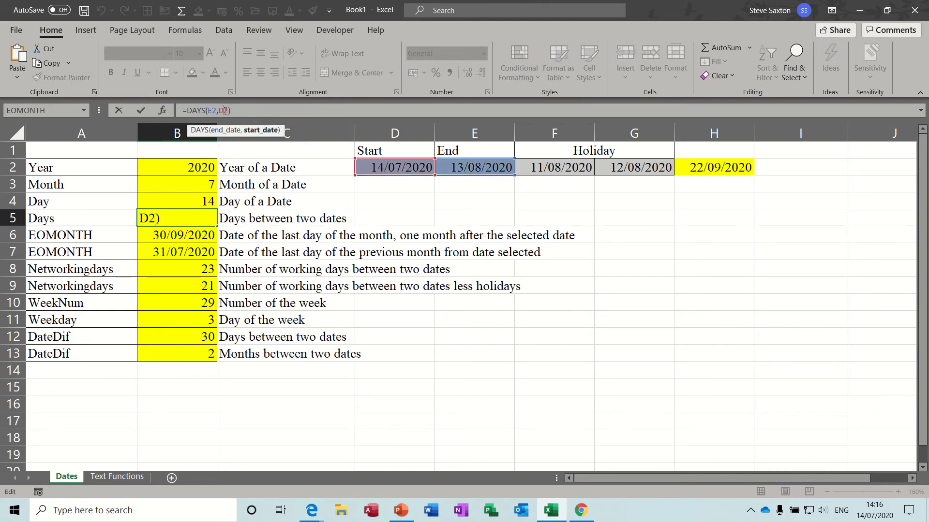
left_click(141, 111)
Step: Temporarily set the end date in E2 to 1/12/20, then undo that change
left_click(489, 168)
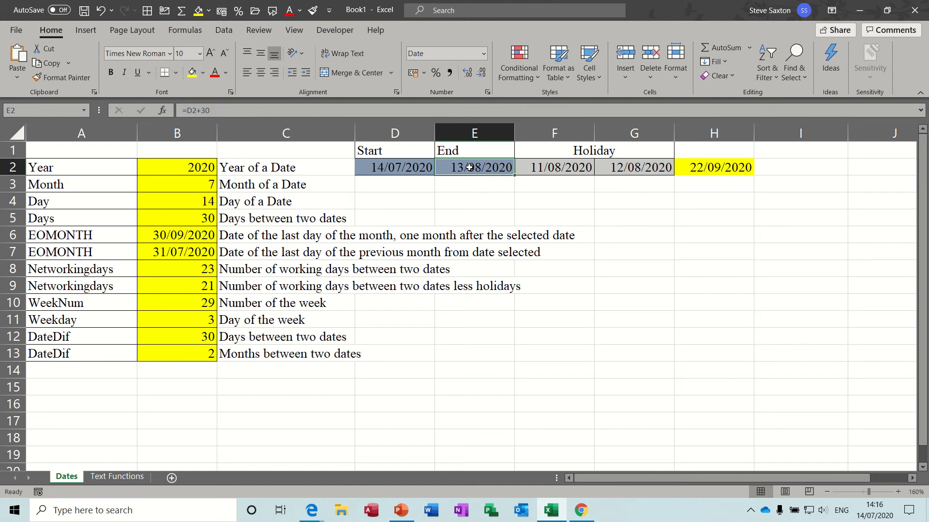
type("1/12")
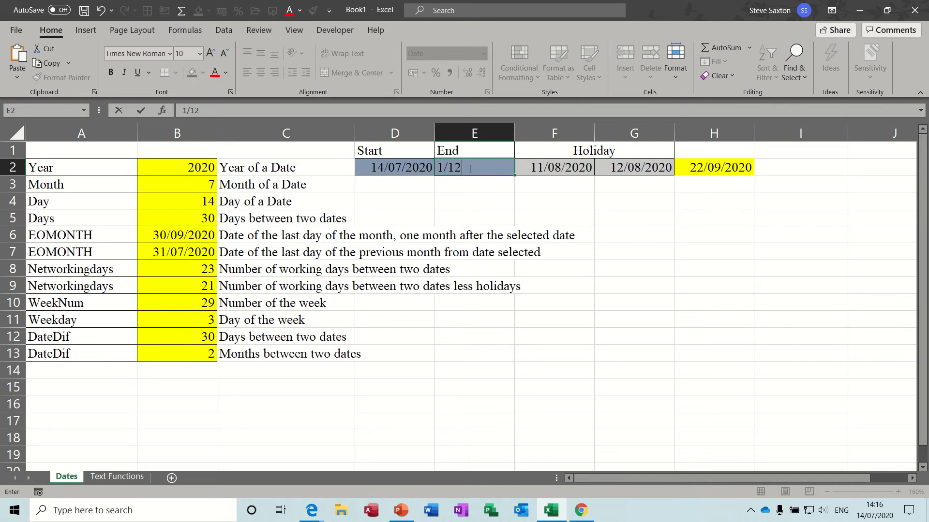
type("/20")
key("Return")
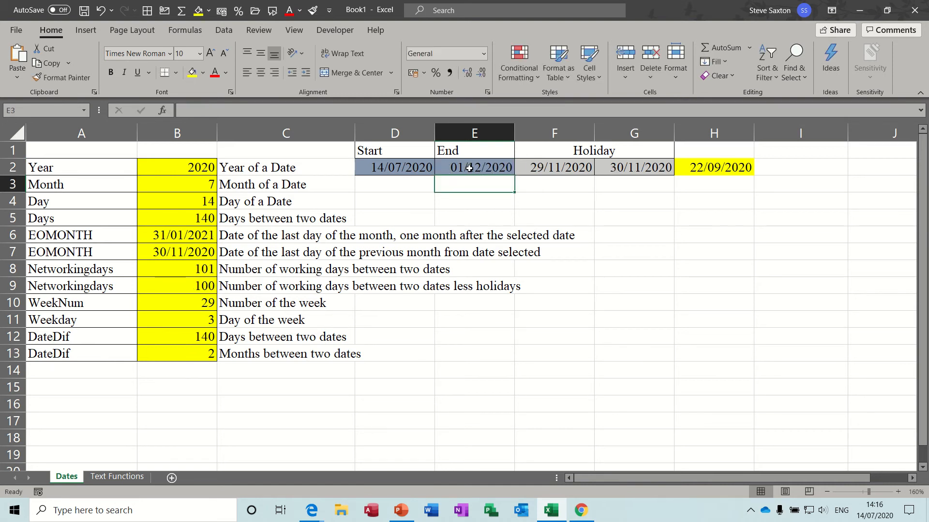
left_click(201, 218)
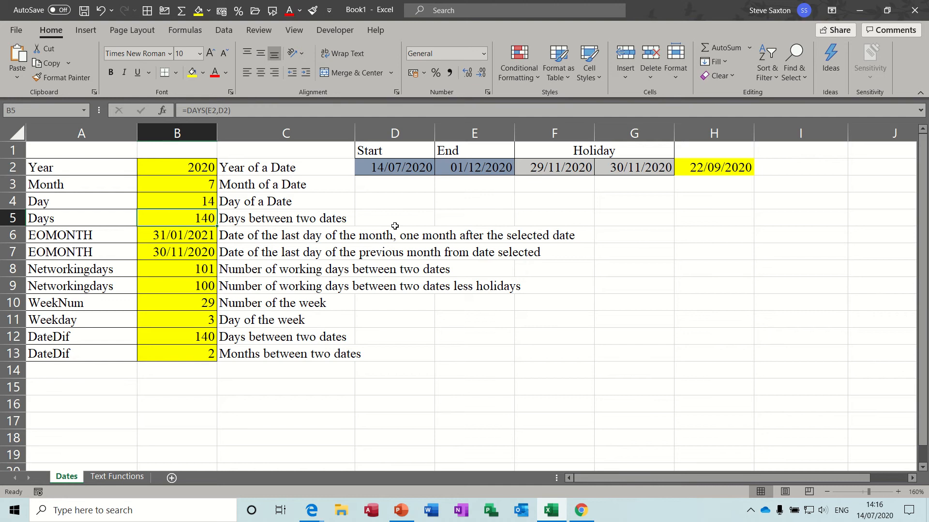
key("ctrl+z")
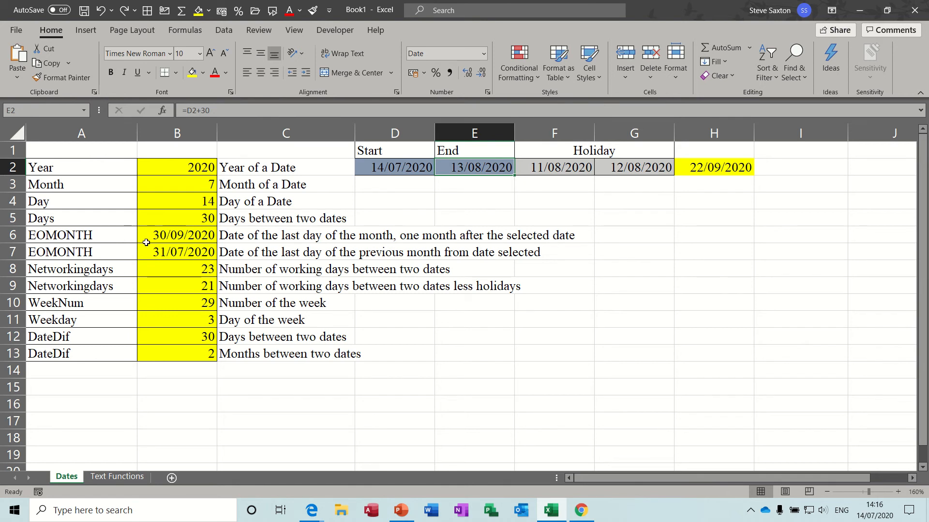
Step: Open the EOMONTH formula in B6 for editing to review its arguments, then confirm it
left_click(175, 237)
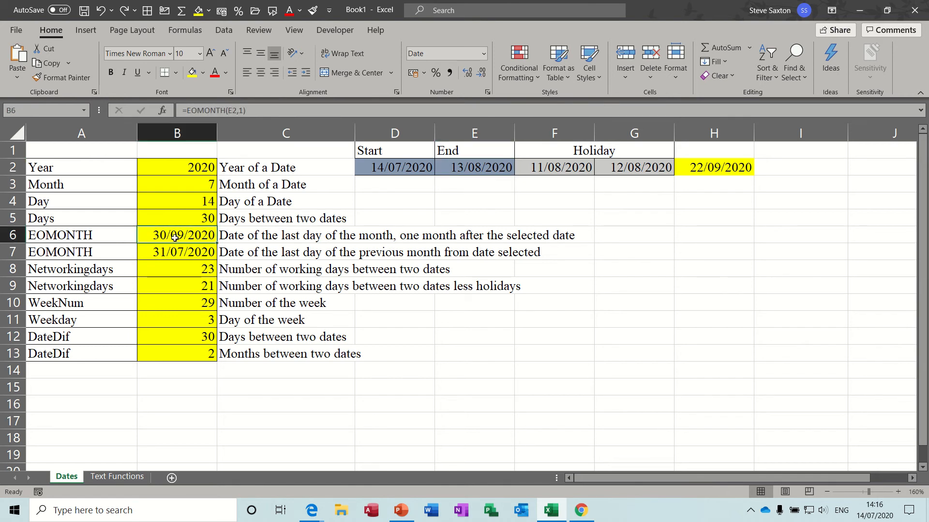
left_click(233, 110)
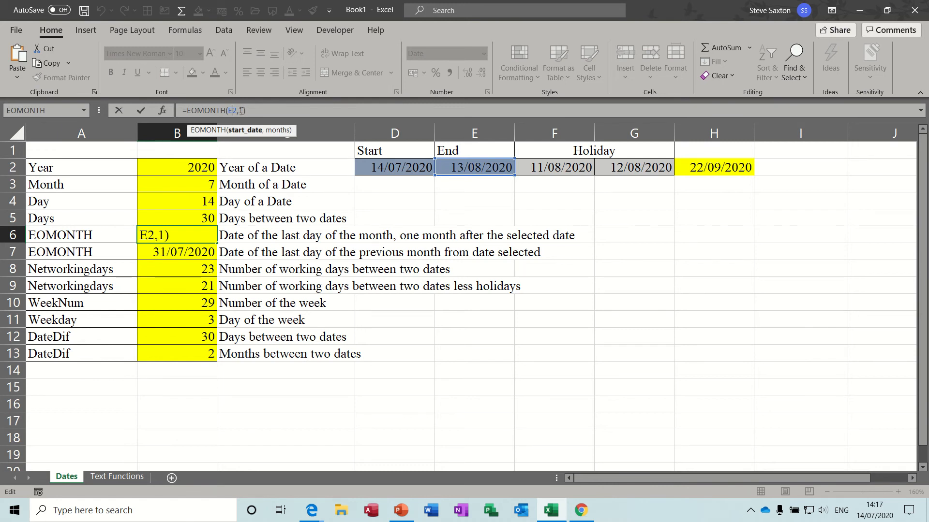
left_click(146, 111)
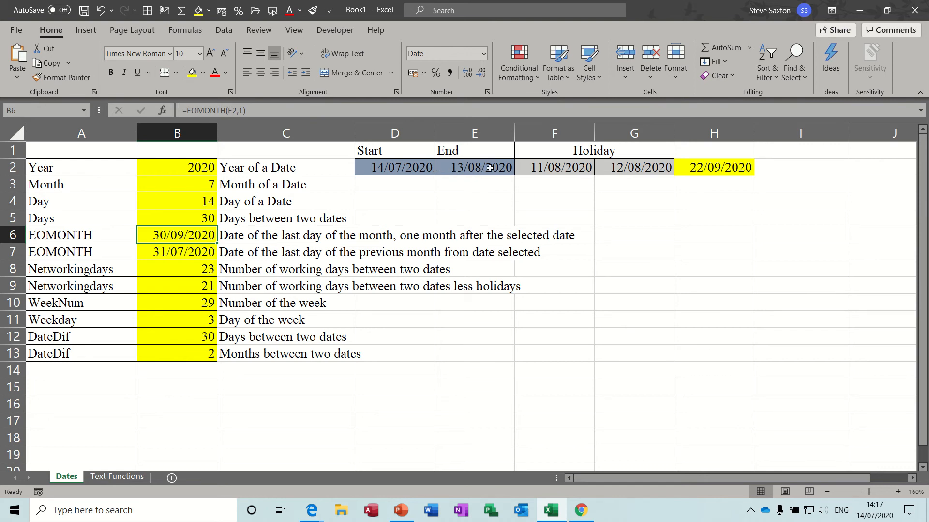
Step: Inspect the second EOMONTH and both NETWORKDAYS formulas, reviewing the holidays argument in B9
left_click(186, 253)
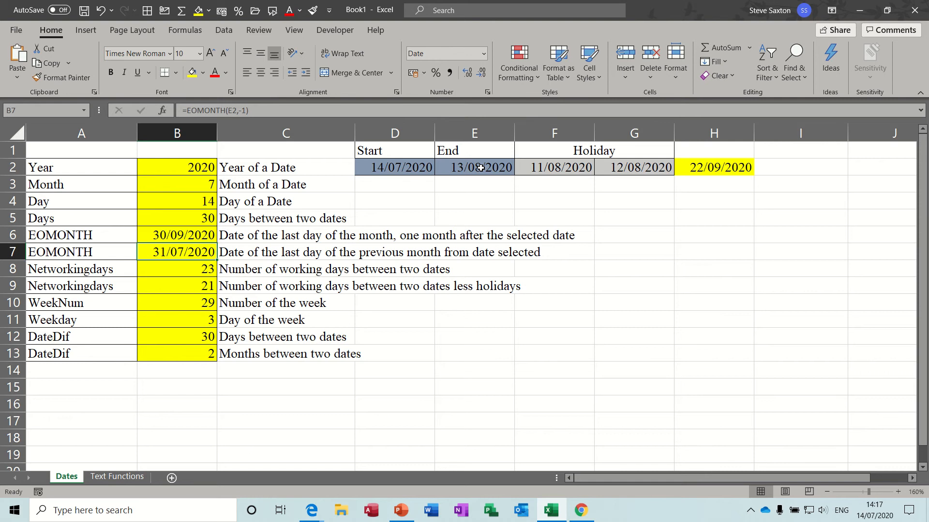
left_click(192, 270)
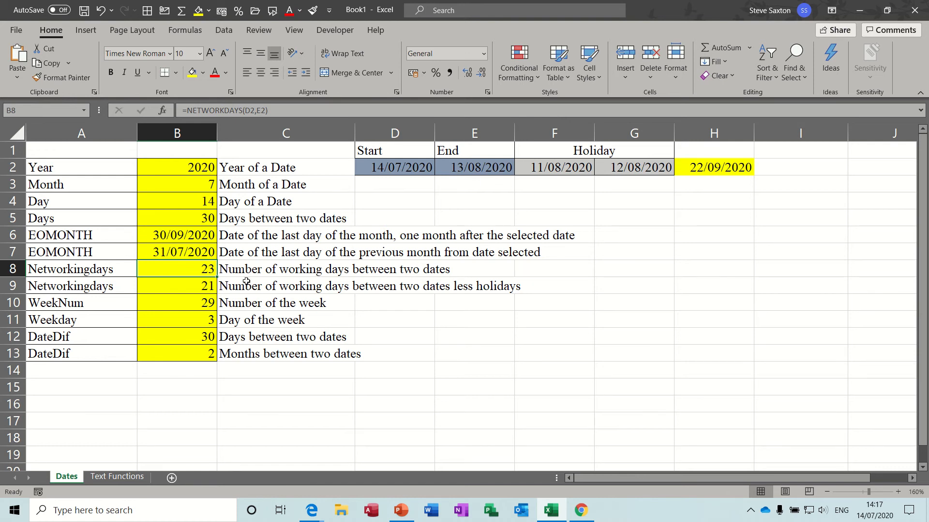
left_click(179, 288)
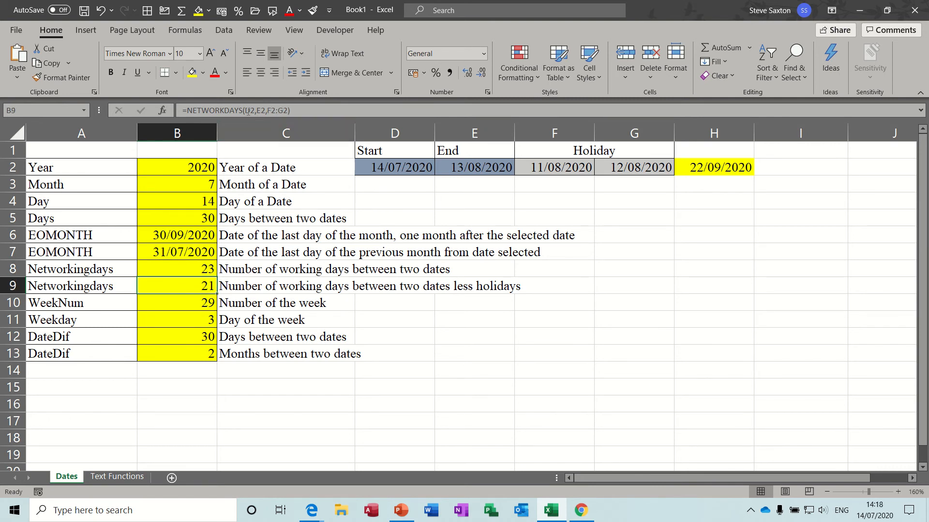
left_click(272, 111)
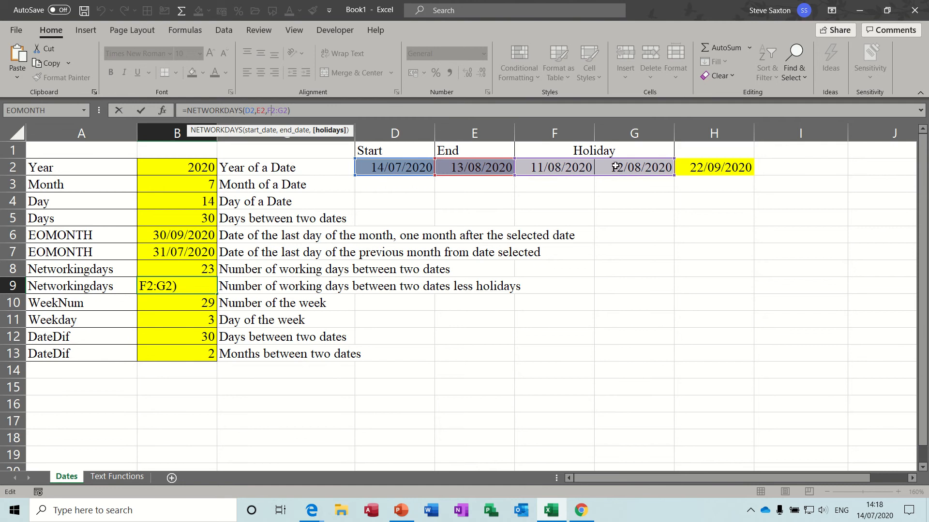
left_click(141, 112)
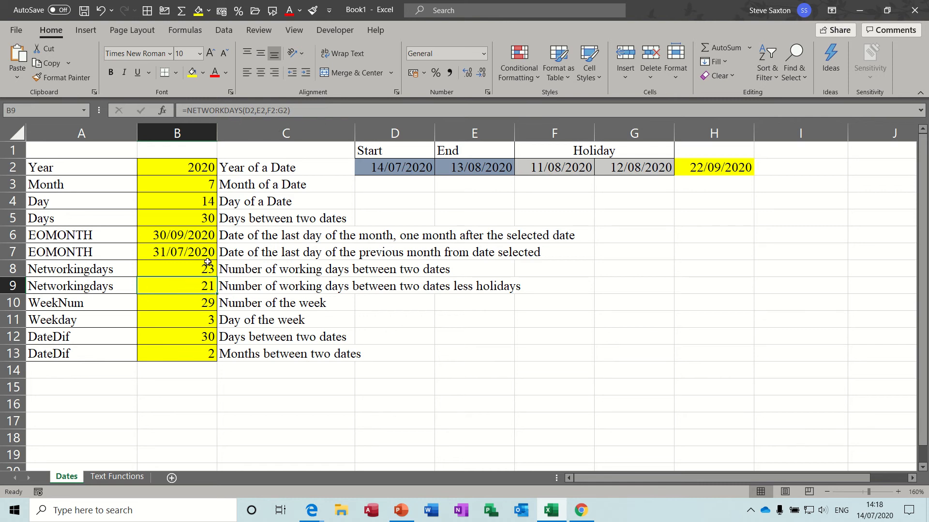
Step: Inspect the WEEKNUM, WEEKDAY and both DATEDIF formulas in rows 10 to 13
left_click(174, 304)
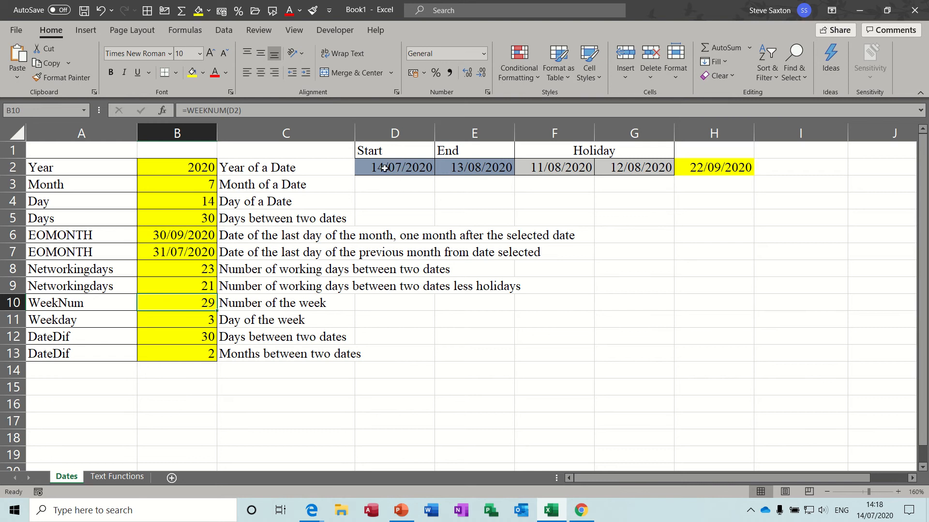
left_click(189, 323)
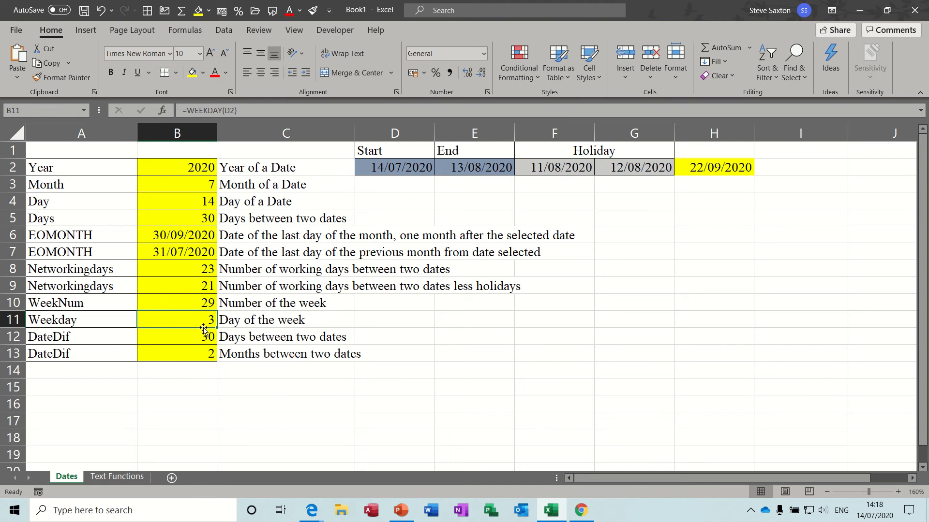
left_click(81, 340)
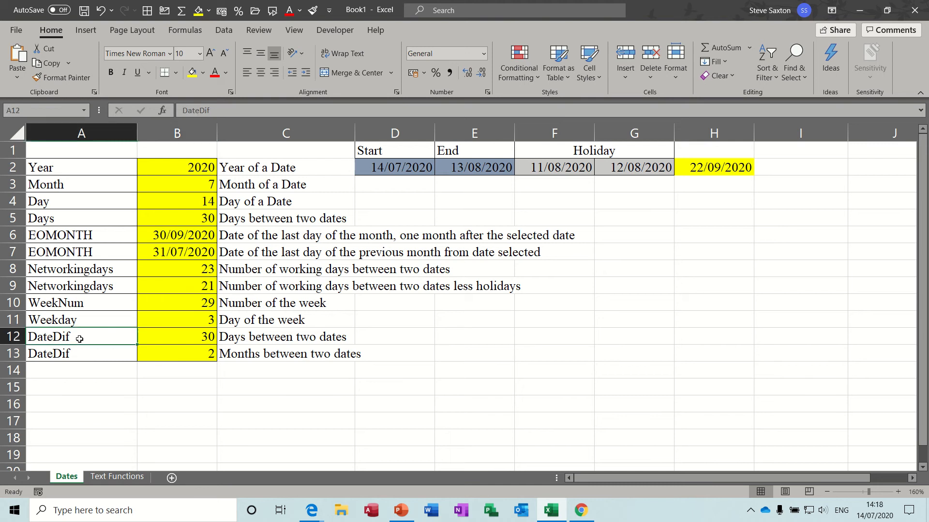
left_click(199, 339)
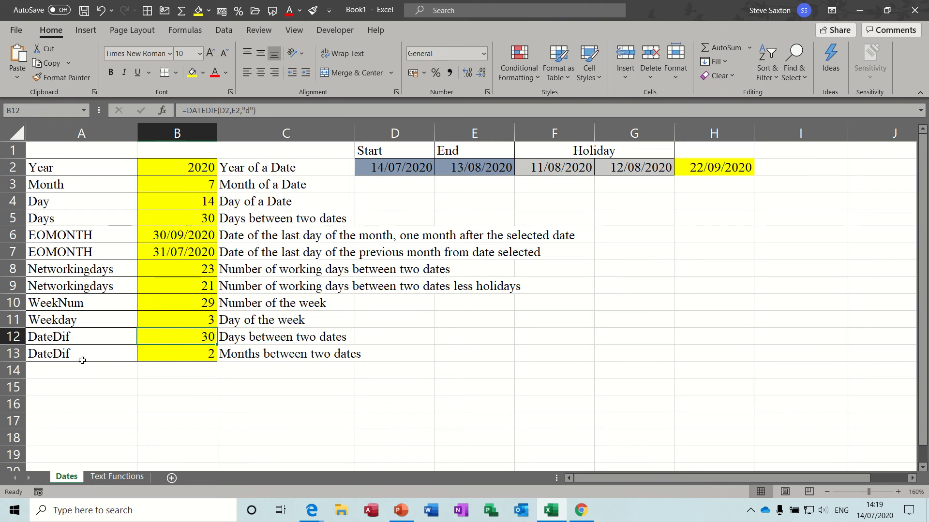
left_click(191, 354)
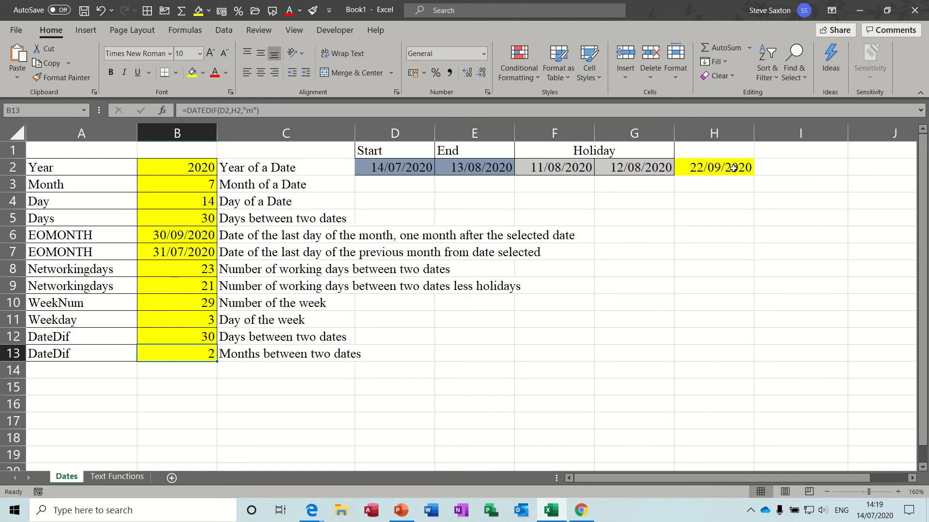
Step: Review the start and end dates and the full range of result cells in column B
left_click_drag(409, 166, 475, 166)
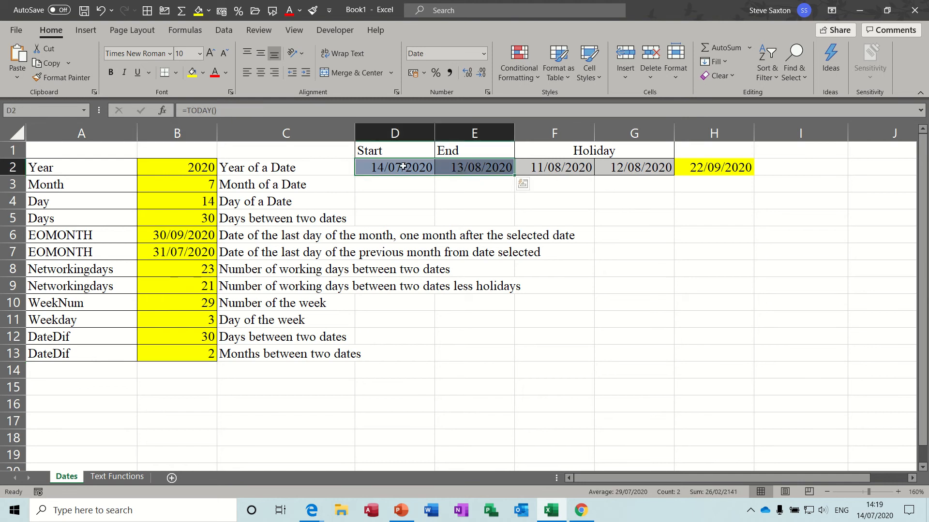
left_click(199, 353)
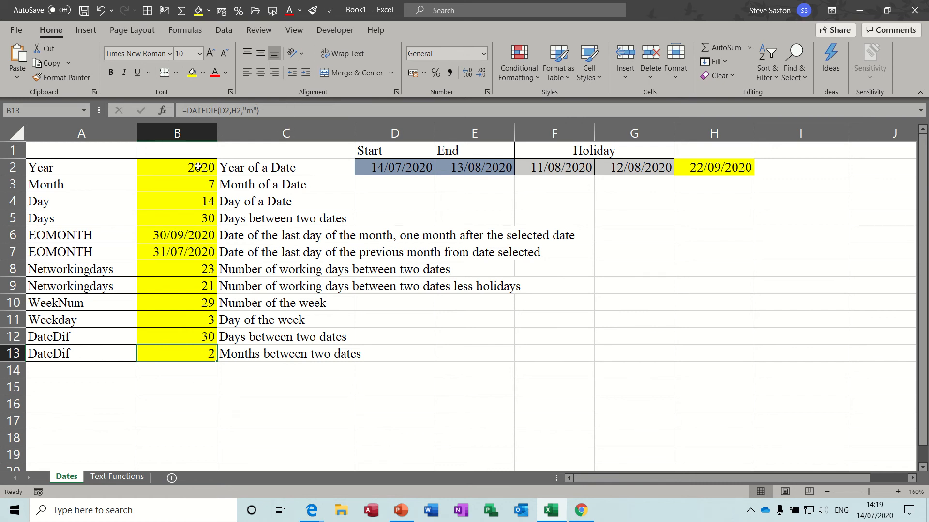
left_click_drag(198, 167, 203, 352)
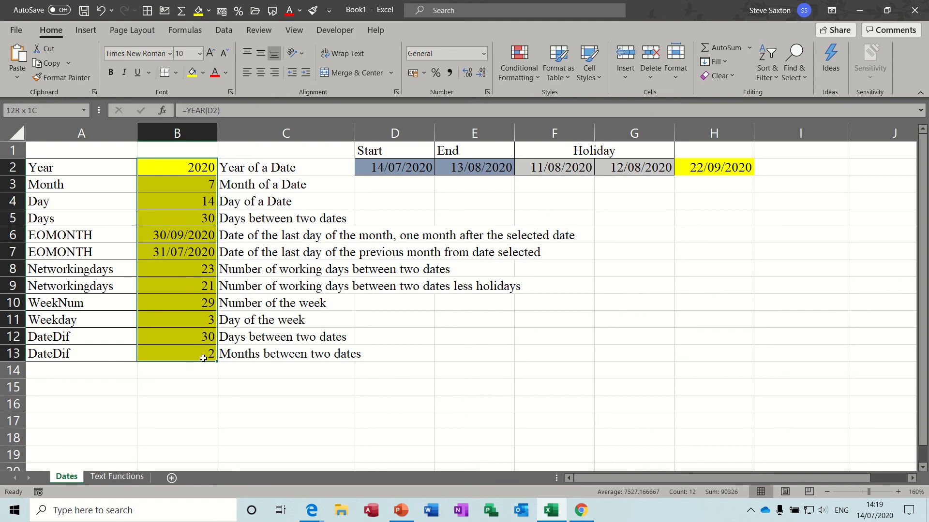
left_click_drag(178, 169, 180, 349)
left_click(377, 169)
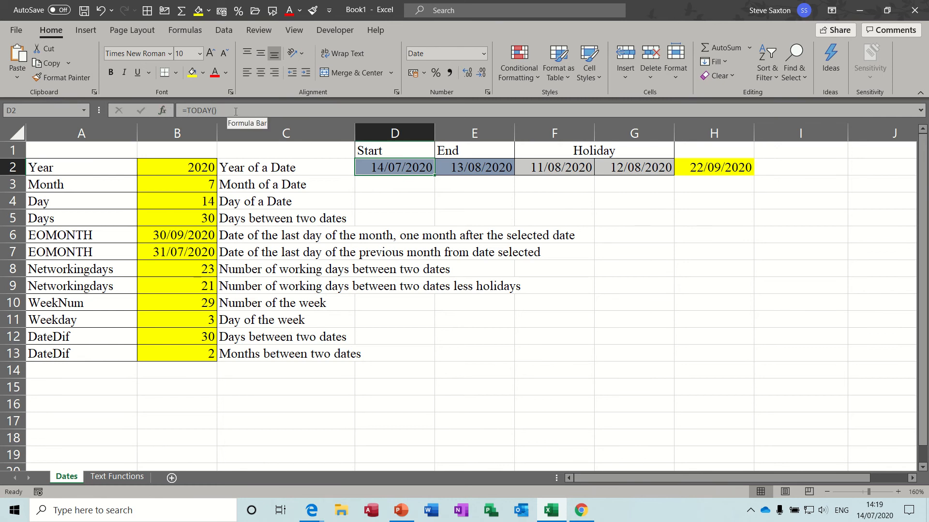
Step: Enter the current date as a static value in C15 using the date shortcut
left_click(272, 390)
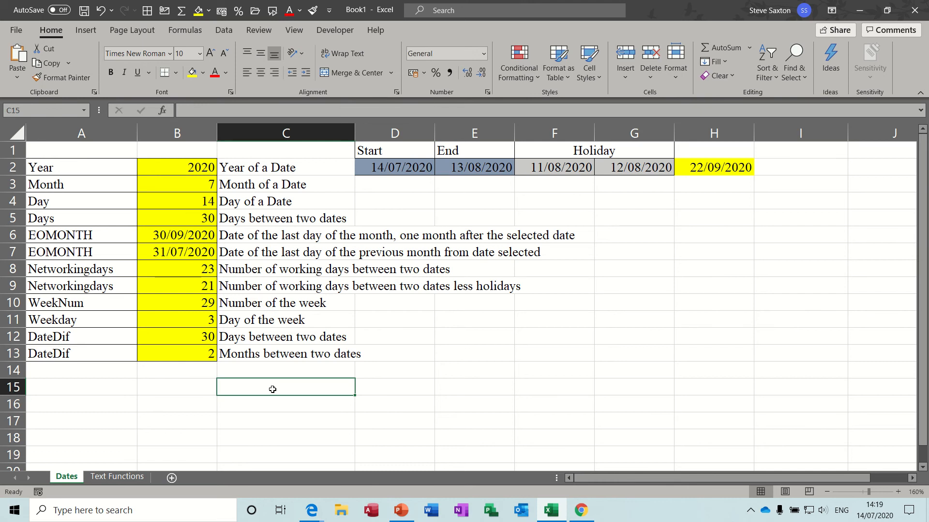
key("ctrl+semicolon")
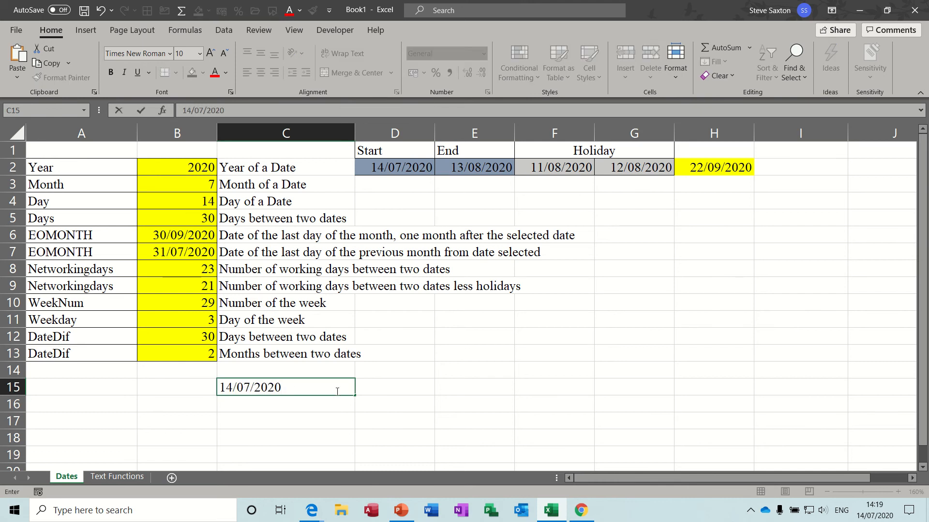
key("Return")
Step: Enter the current time as a static value in D15 using the time shortcut
left_click(263, 385)
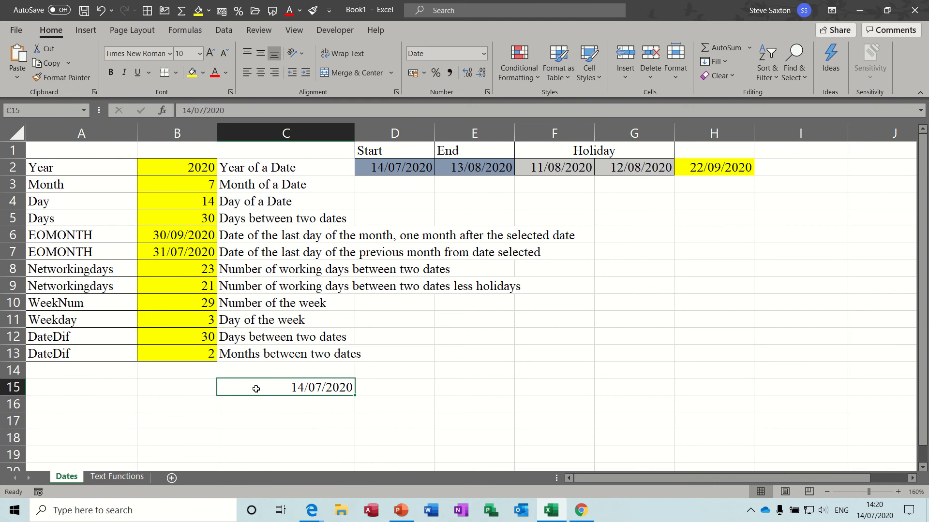
left_click(407, 389)
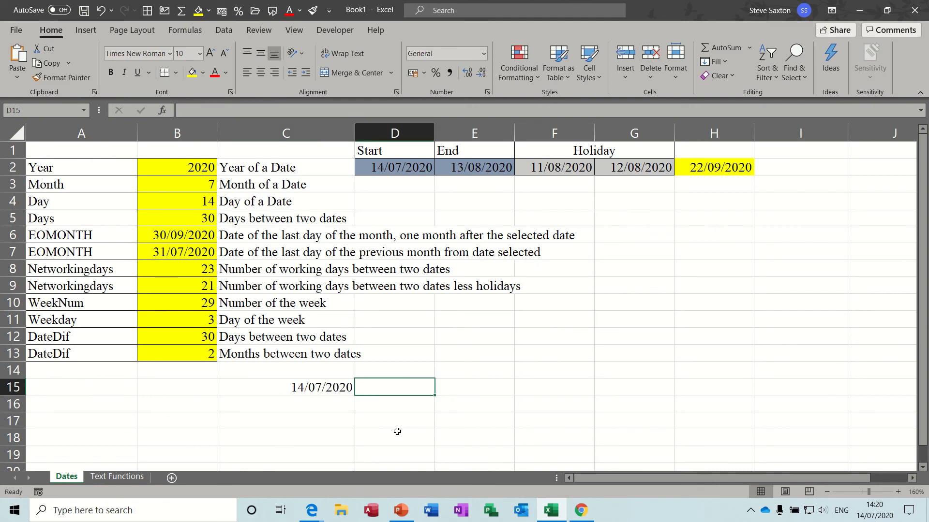
key("ctrl+shift+semicolon")
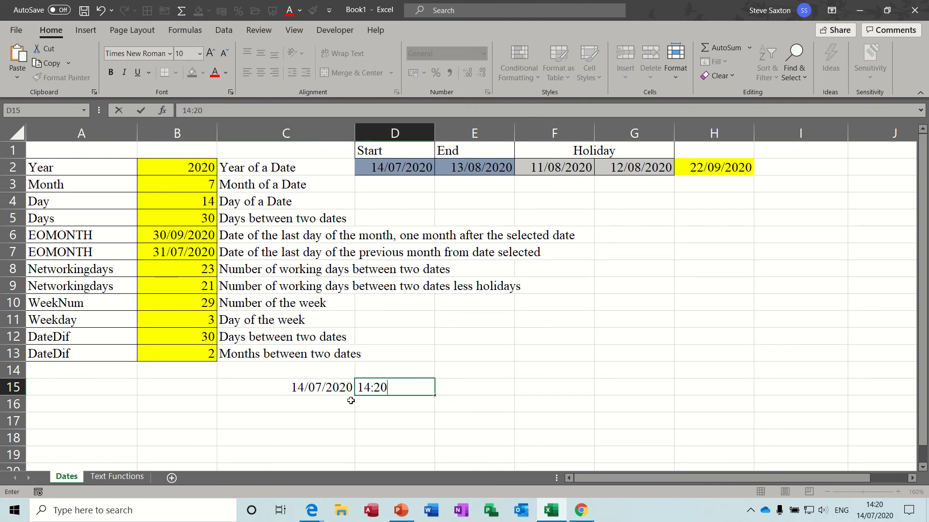
key("Return")
Step: Enter the current date and time together as one static value in C16
left_click(313, 389)
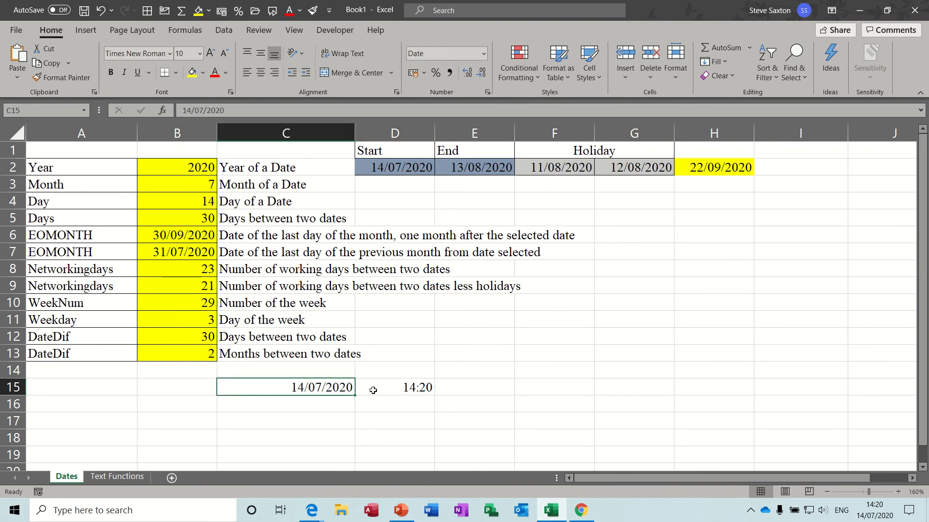
left_click(405, 389)
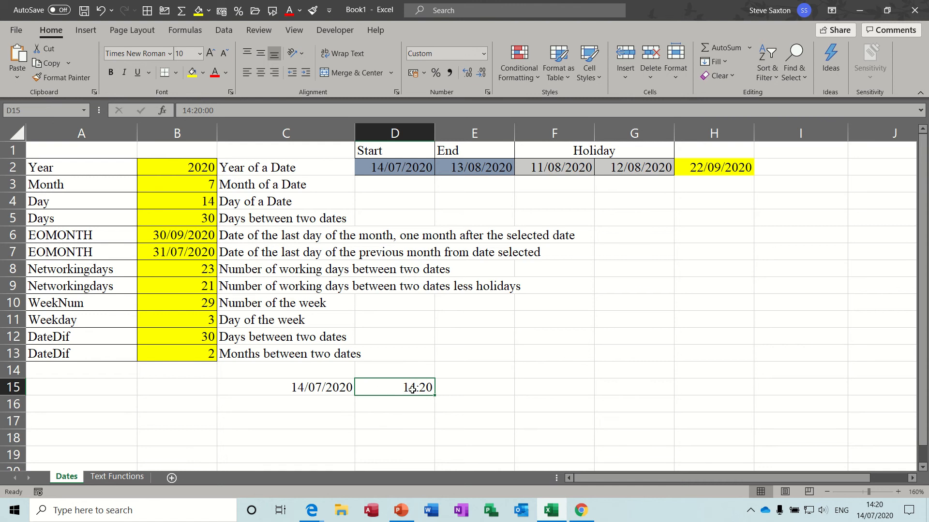
left_click_drag(304, 388, 411, 388)
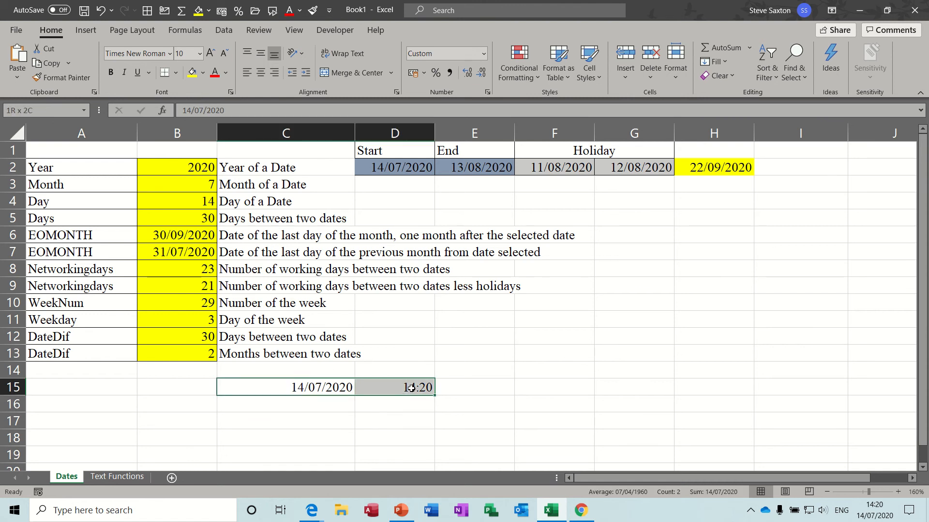
left_click(277, 385)
left_click_drag(309, 386, 403, 388)
left_click_drag(285, 384, 399, 387)
left_click(293, 404)
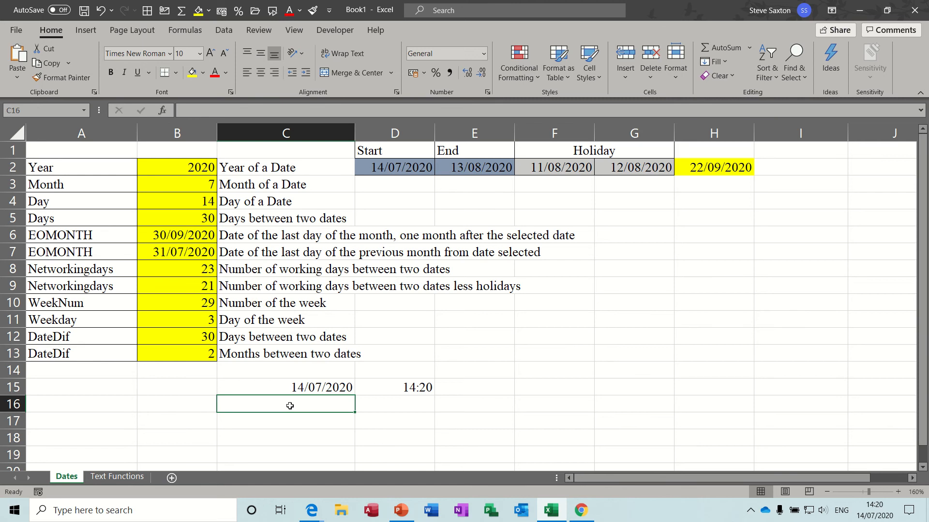
key("ctrl+semicolon")
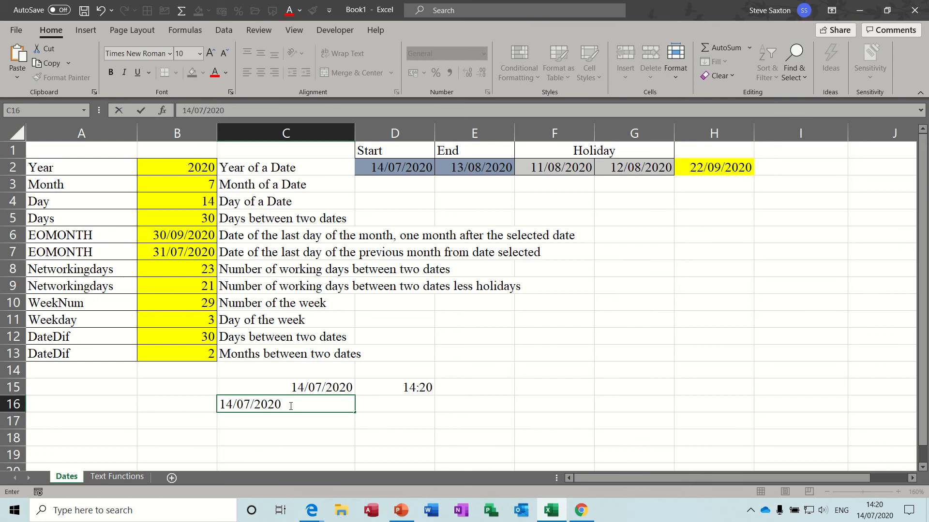
key("ctrl+shift+semicolon")
key("Return")
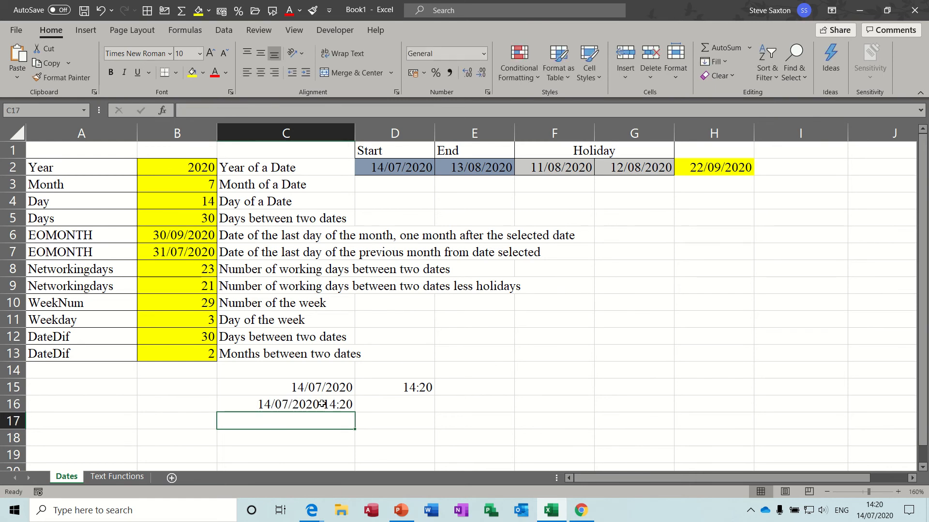
left_click(322, 403)
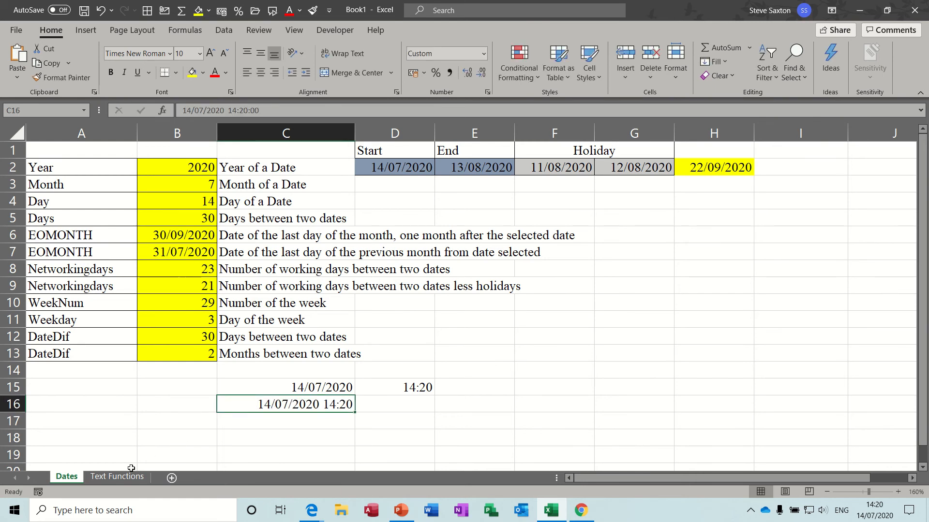
Step: Switch to the Text Functions sheet and inspect the SMALL and LARGE formulas in the Cheapest and Dearest rows
left_click(117, 477)
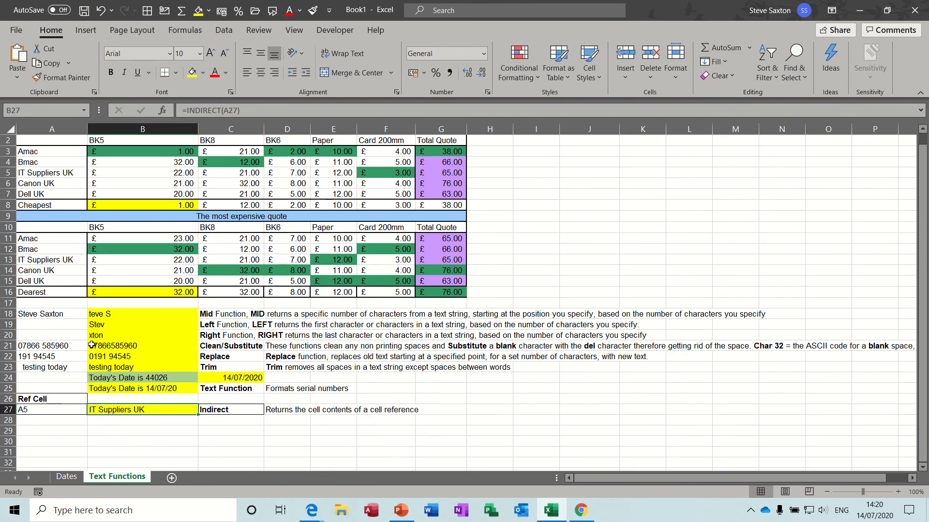
left_click(158, 208)
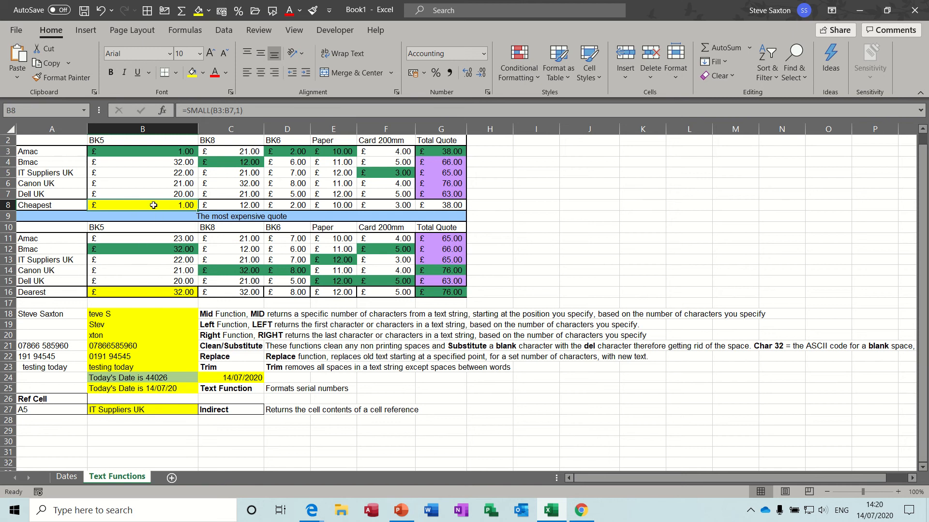
left_click(141, 292)
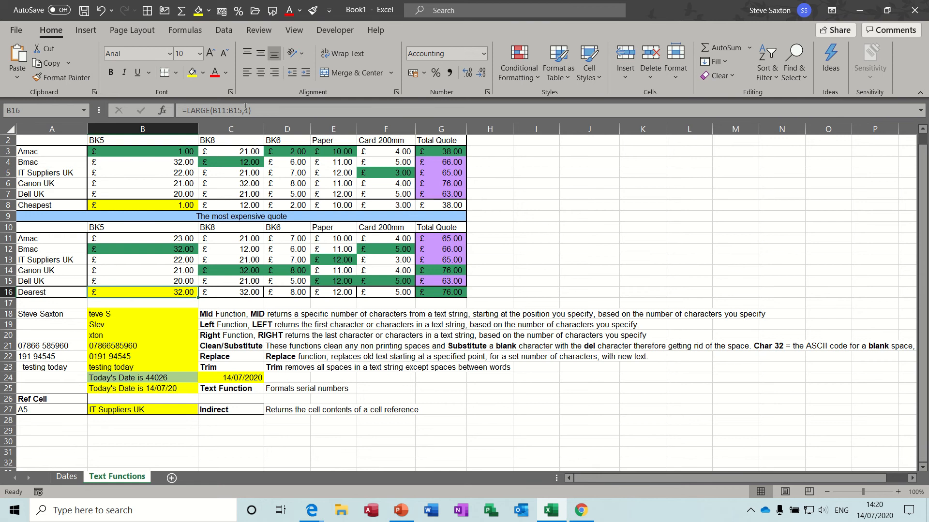
left_click(150, 207)
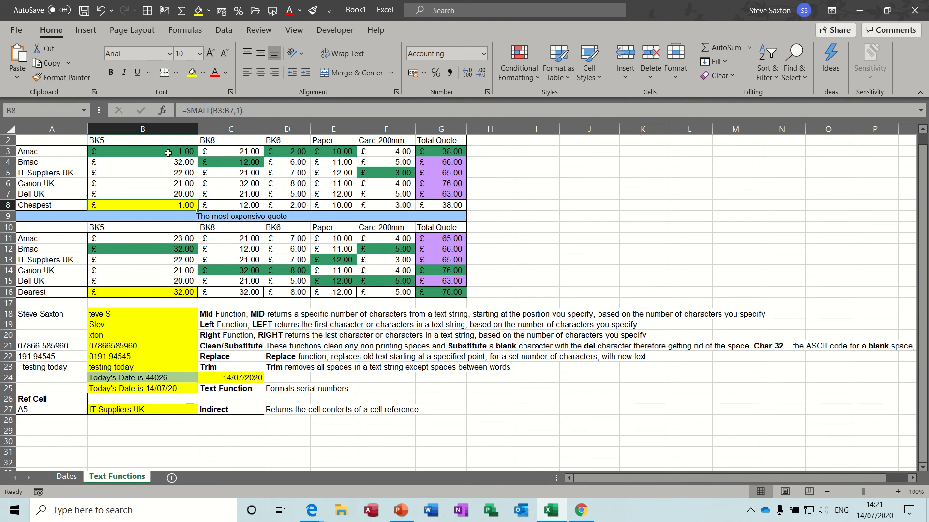
mouse_move(162, 151)
left_mouse_down()
mouse_move(163, 198)
mouse_move(161, 150)
left_mouse_up()
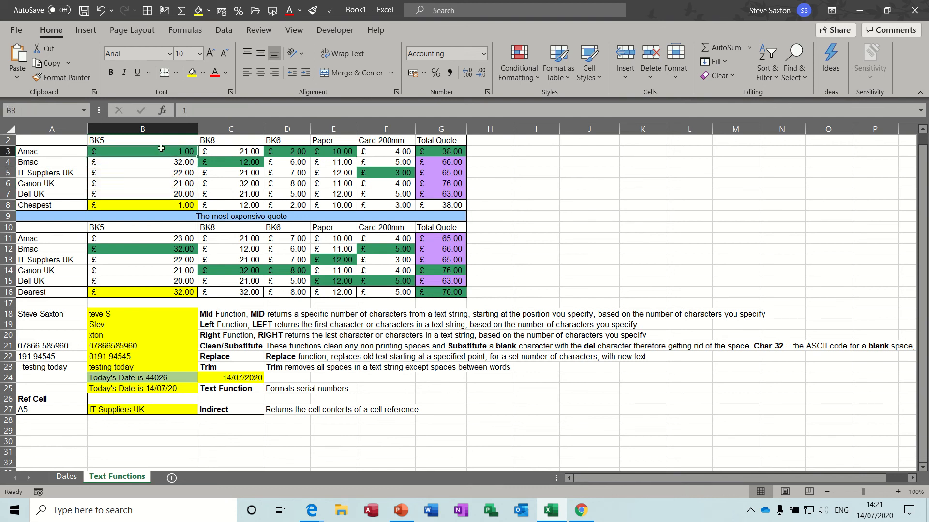
left_click(147, 206)
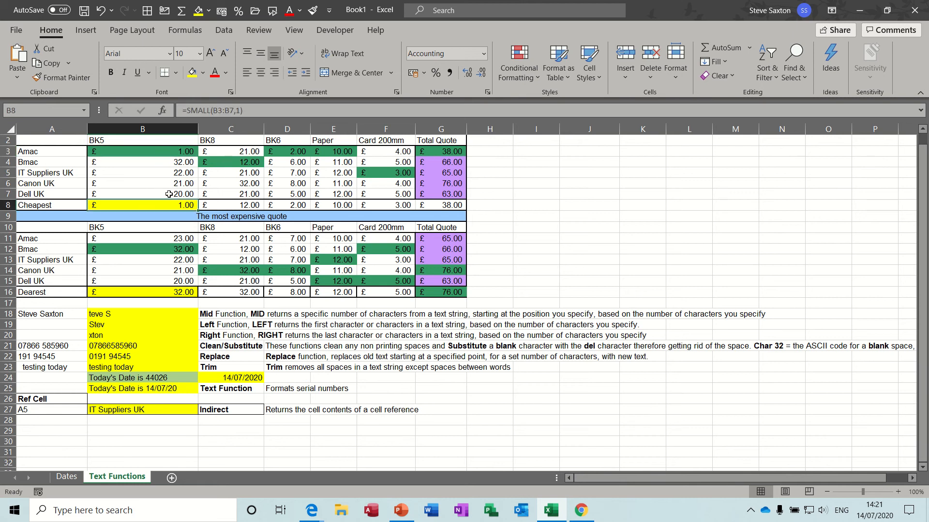
left_click(239, 204)
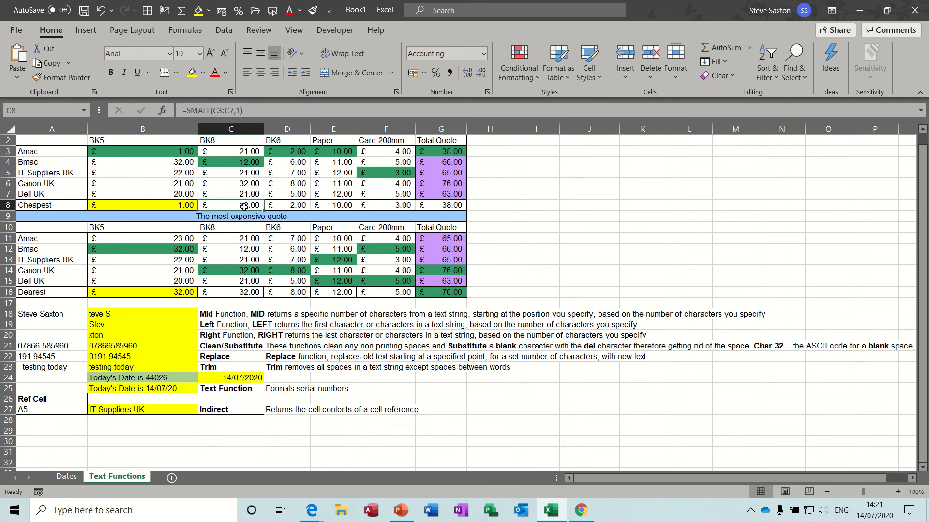
Step: Try changing the SMALL rank in C8's formula to 2, then undo the change
left_click(239, 110)
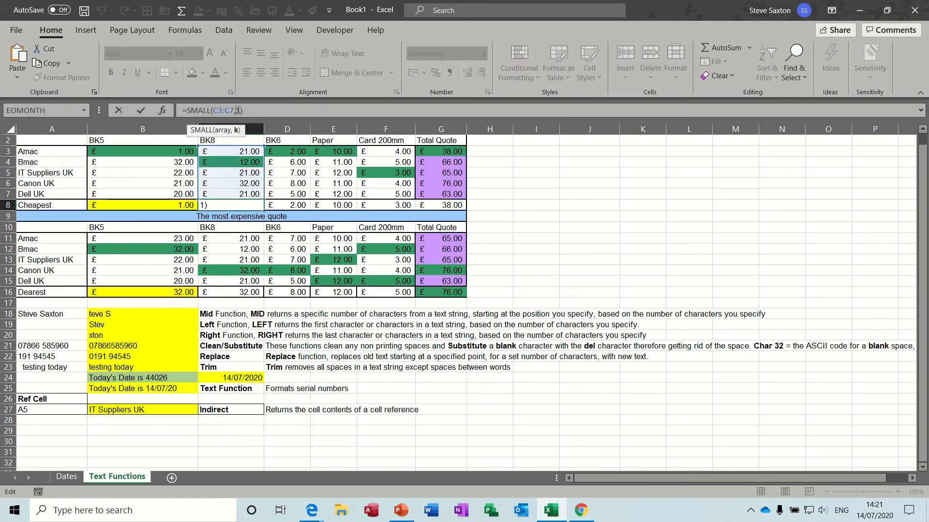
key("BackSpace")
type("2")
key("Return")
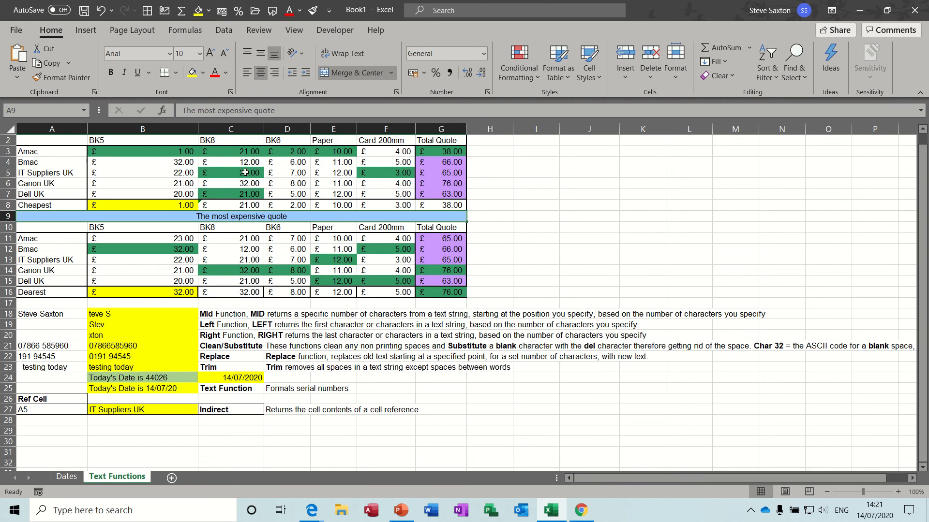
key("ctrl+z")
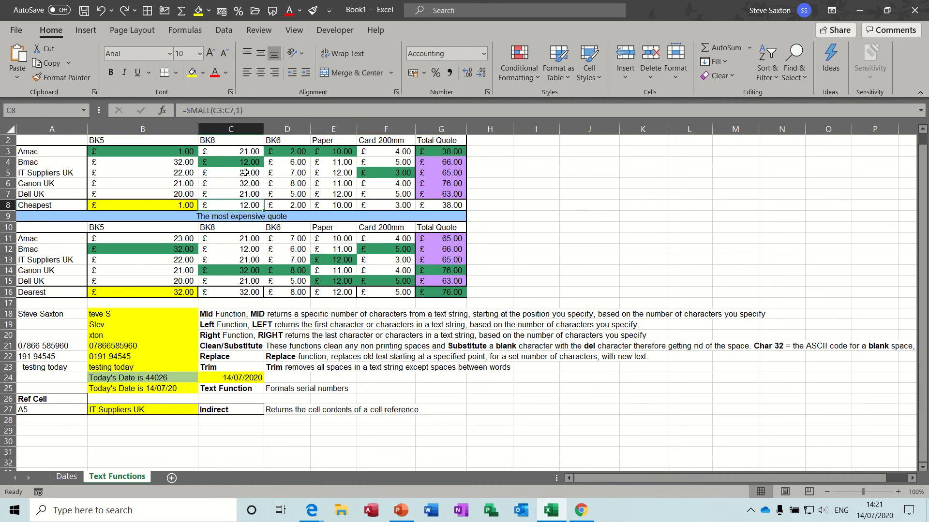
Step: Inspect the supplier prices and open the conditional formatting rule on B3:B7 to review it
left_click(297, 205)
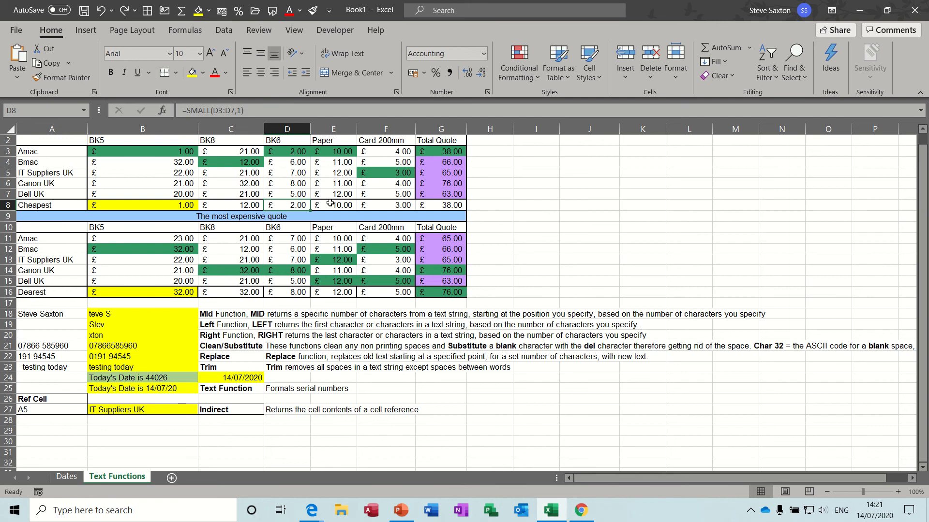
left_click(156, 151)
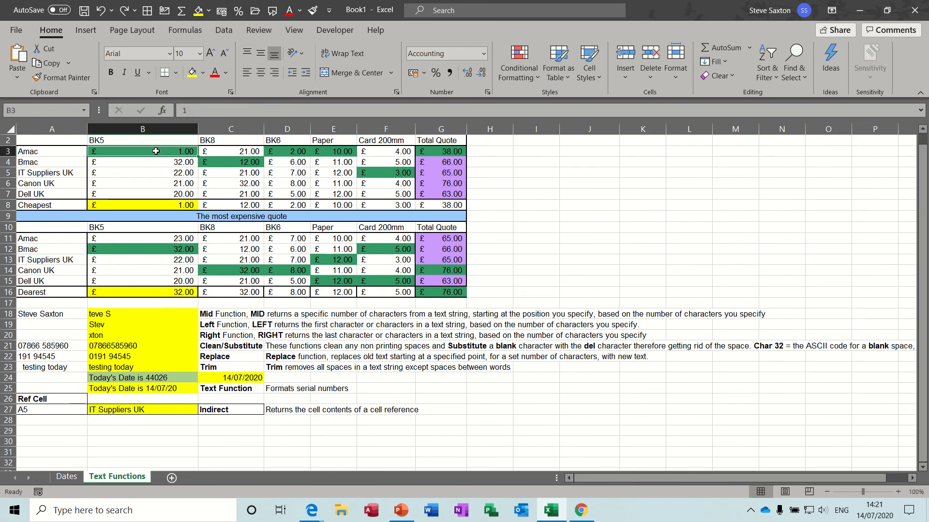
left_click(253, 164)
left_click(296, 152)
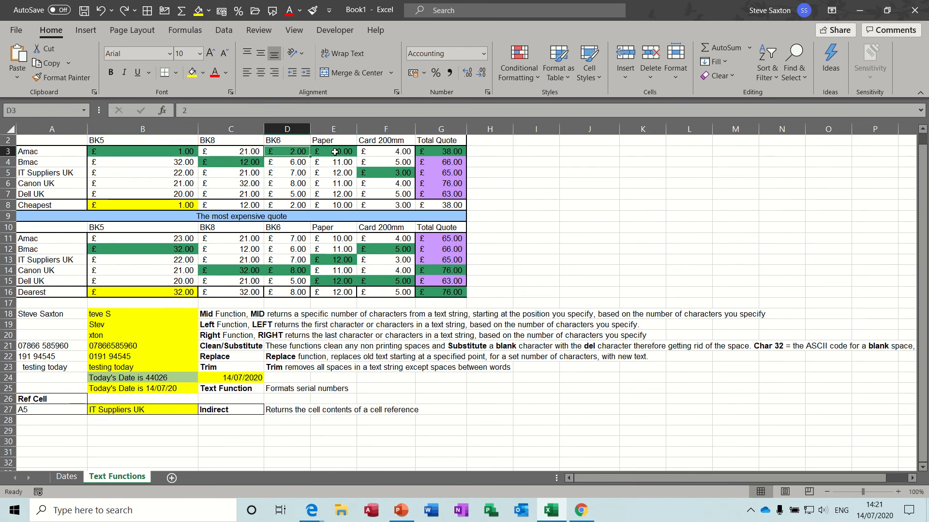
left_click(172, 154)
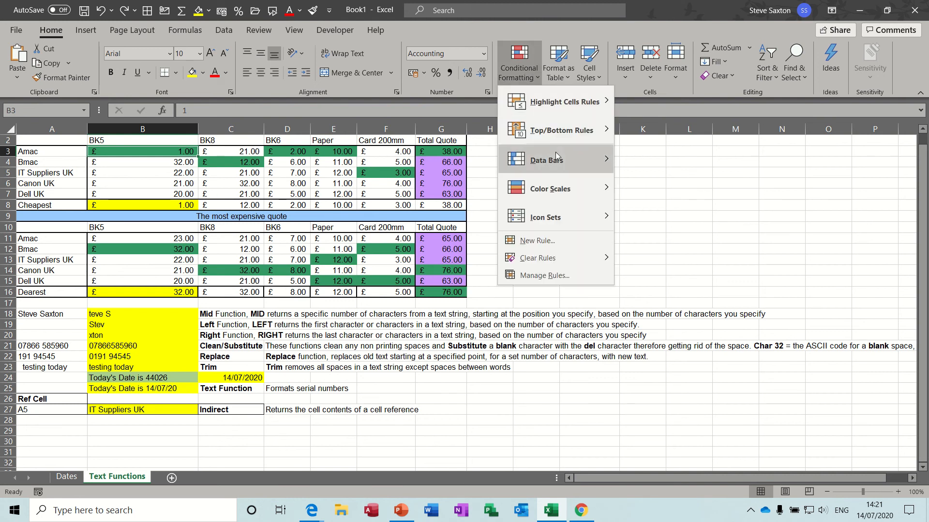
left_click(538, 275)
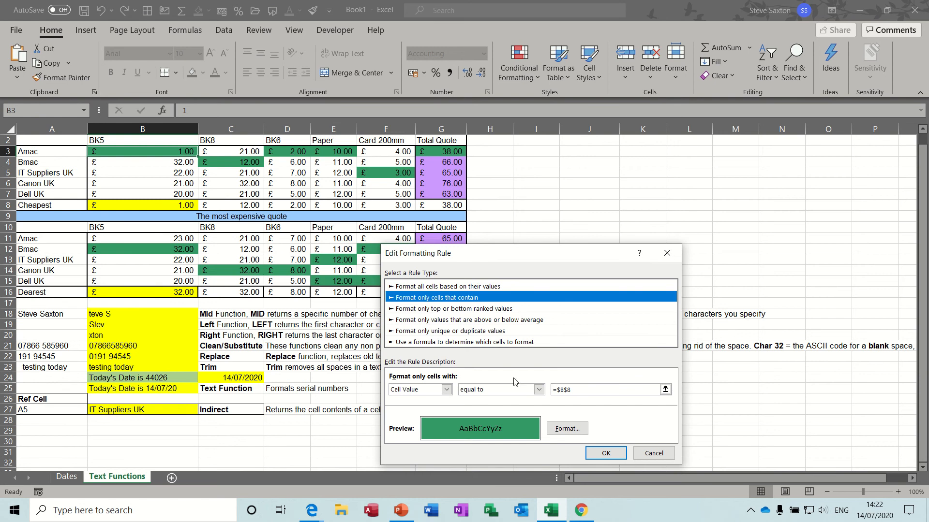
left_click(598, 453)
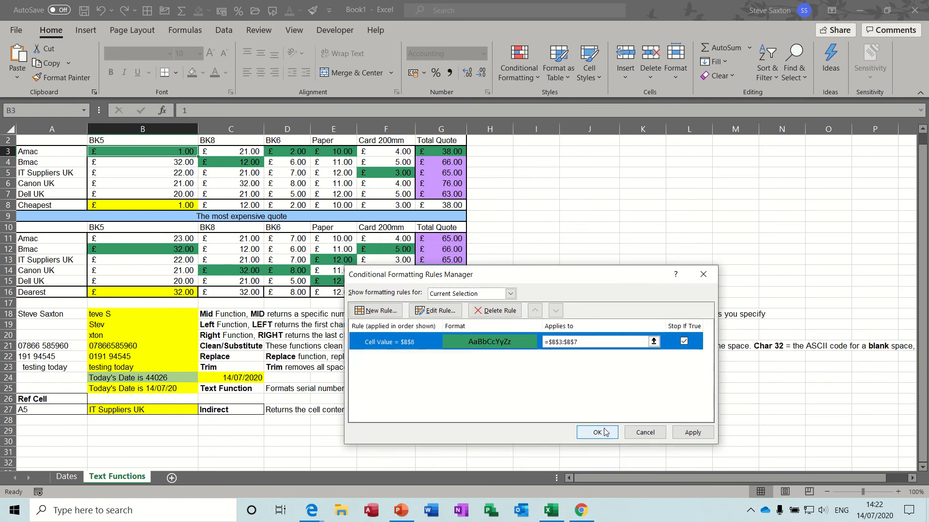
left_click(597, 431)
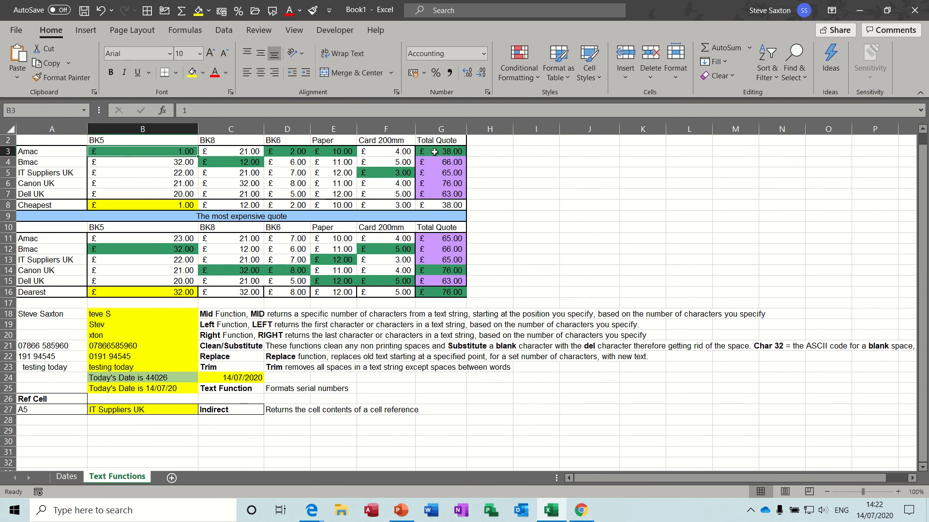
Step: Review the LARGE formula in B16, the SMALL formula in B8 and the MID formula in B18
left_click(156, 293)
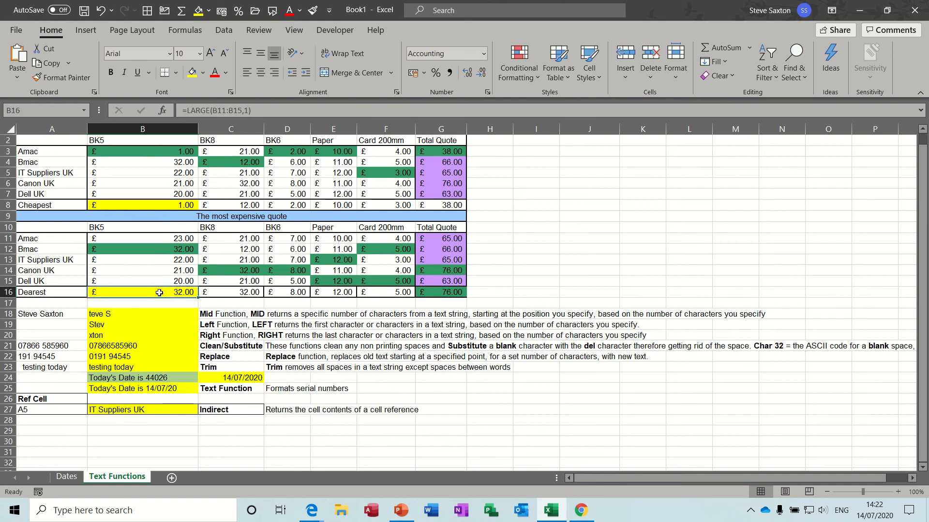
left_click(248, 111)
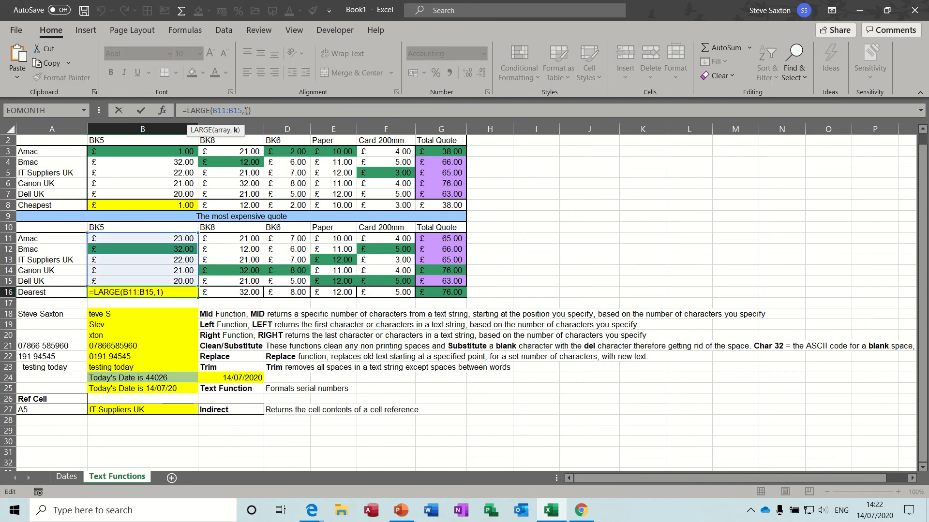
left_click(141, 111)
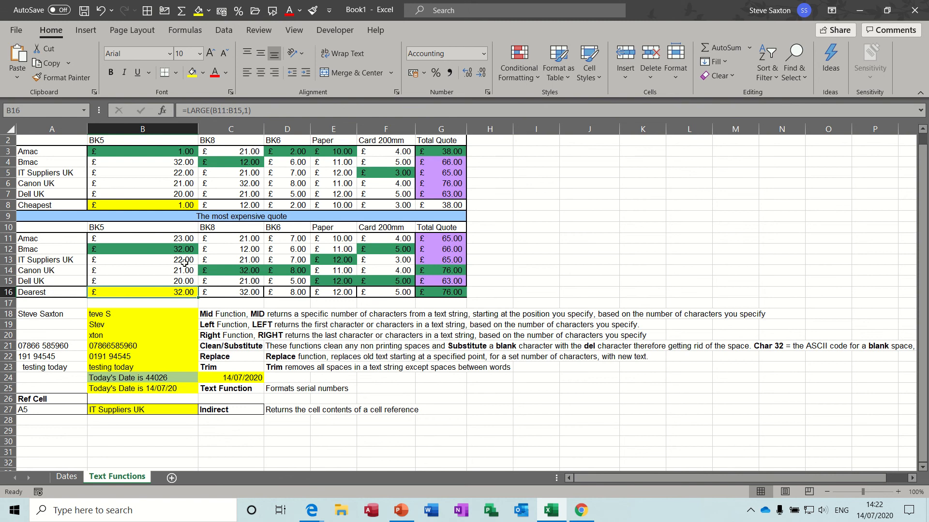
left_click(153, 204)
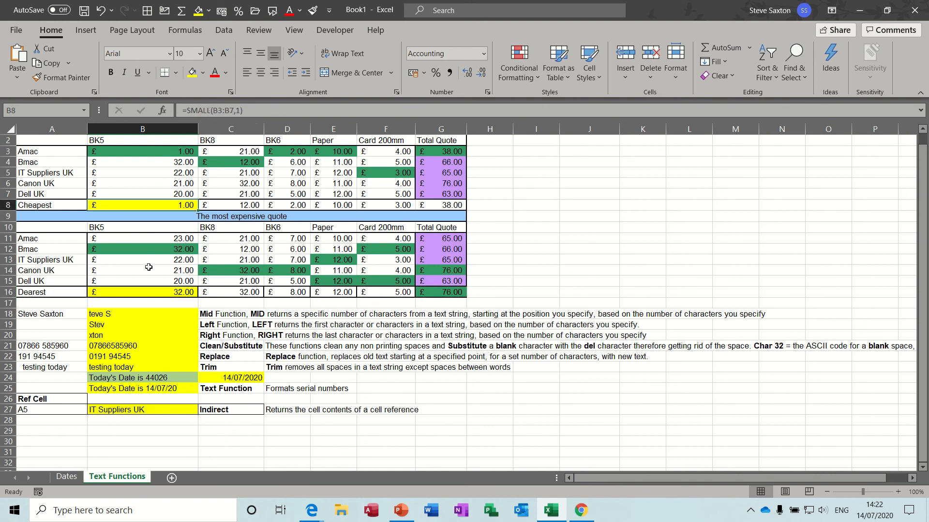
left_click(149, 293)
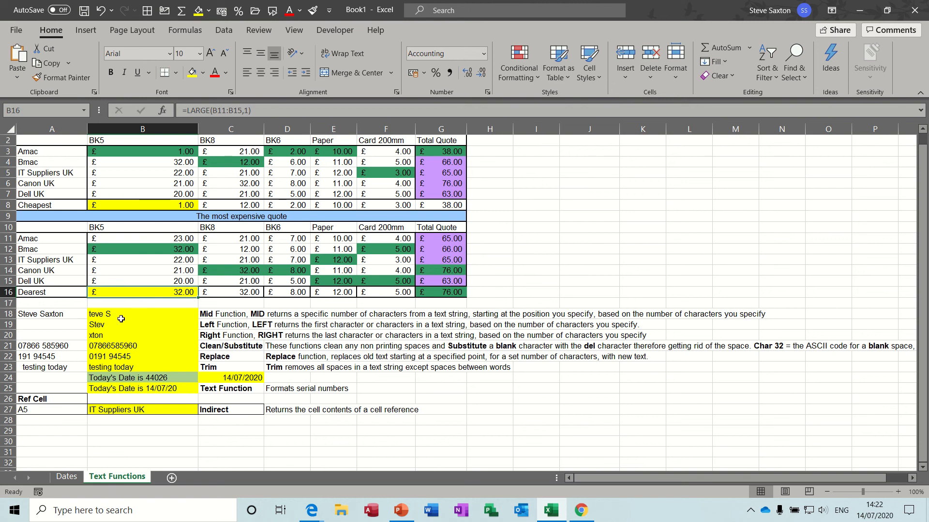
left_click(137, 316)
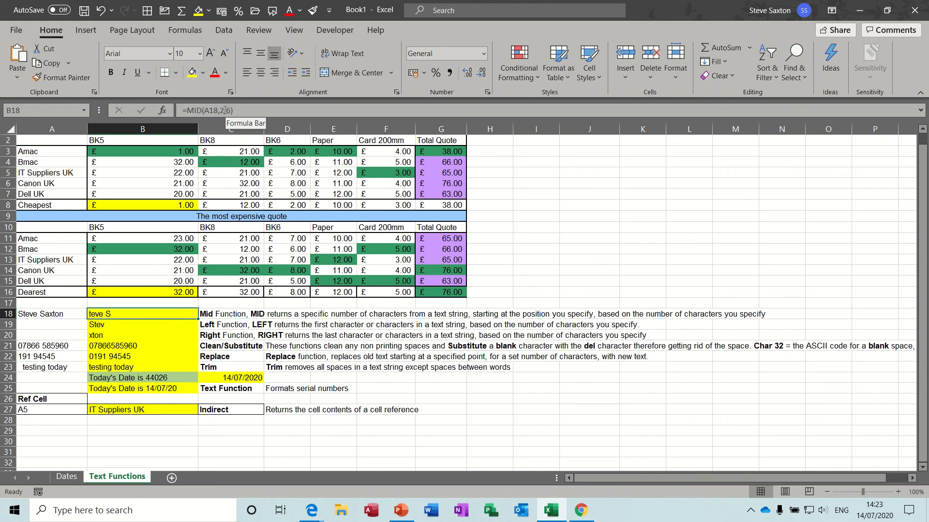
Step: Review the LEFT and RIGHT formulas in B19 and B20, and select the CLEAN/SUBSTITUTE formula in B21
left_click(124, 324)
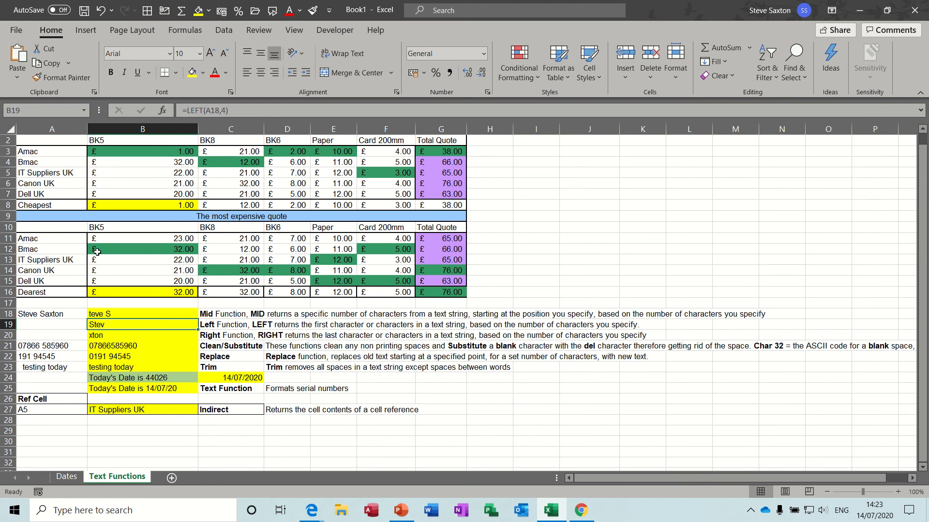
left_click(124, 336)
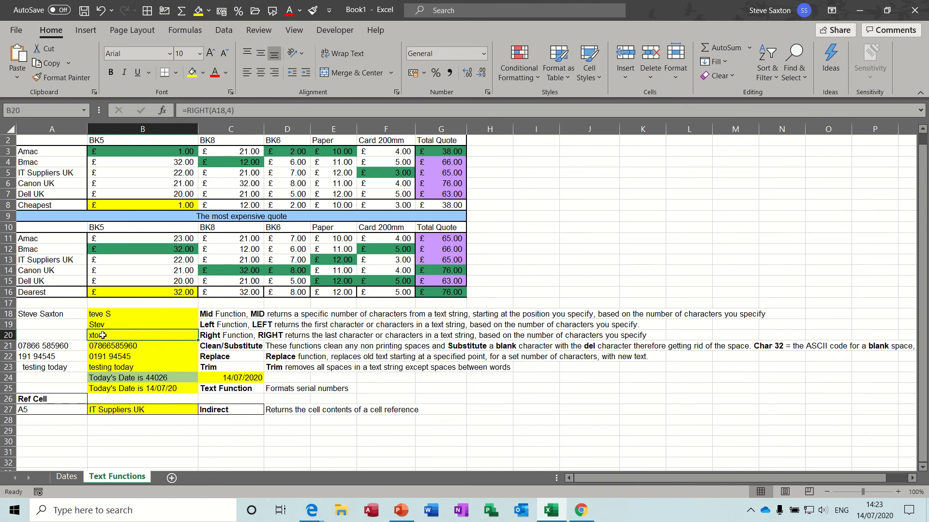
left_click(153, 346)
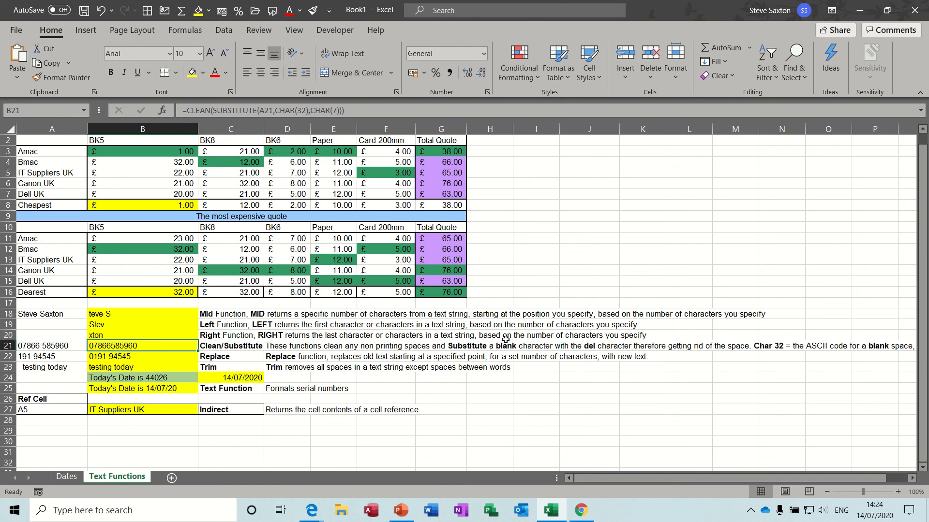
Step: Read the full Clean/Substitute description and examine the CHAR(32) and CHAR(7) arguments in B21's formula
left_click_drag(781, 478, 830, 479)
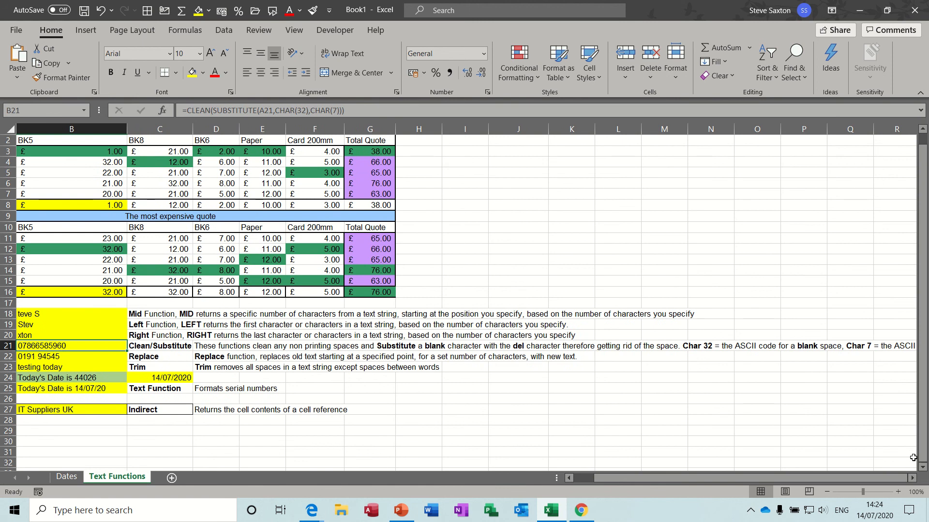
left_click(911, 478)
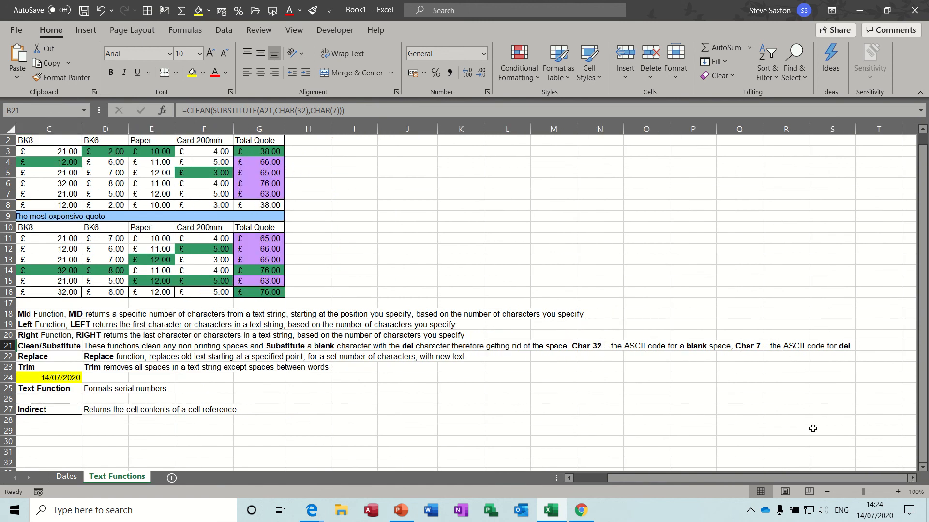
left_click_drag(775, 478, 727, 481)
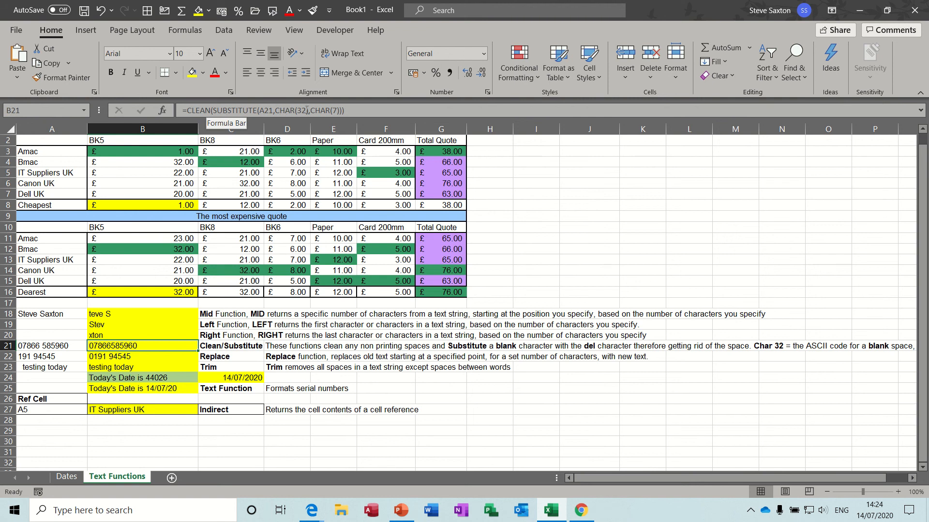
left_click_drag(307, 111, 339, 112)
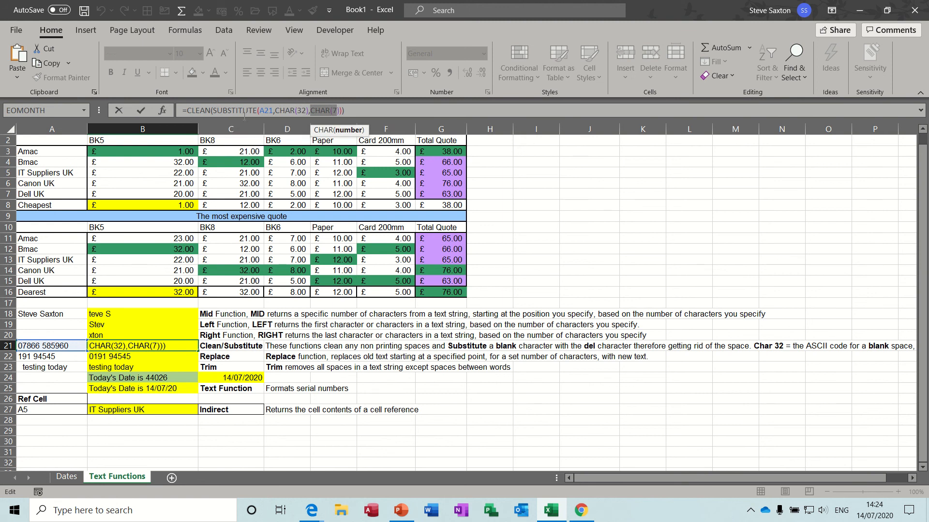
left_click(141, 110)
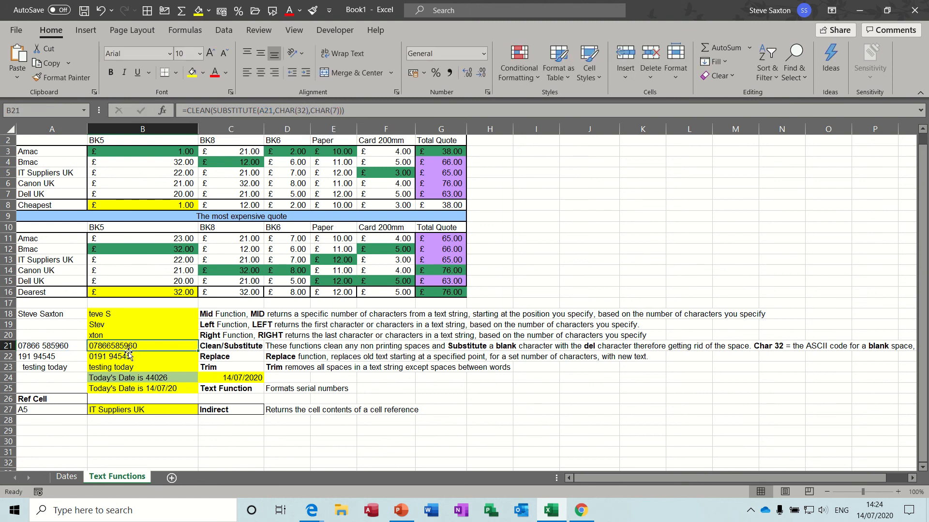
Step: Inspect the REPLACE formula in B22, stepping through its start_num and num_chars arguments
left_click(156, 357)
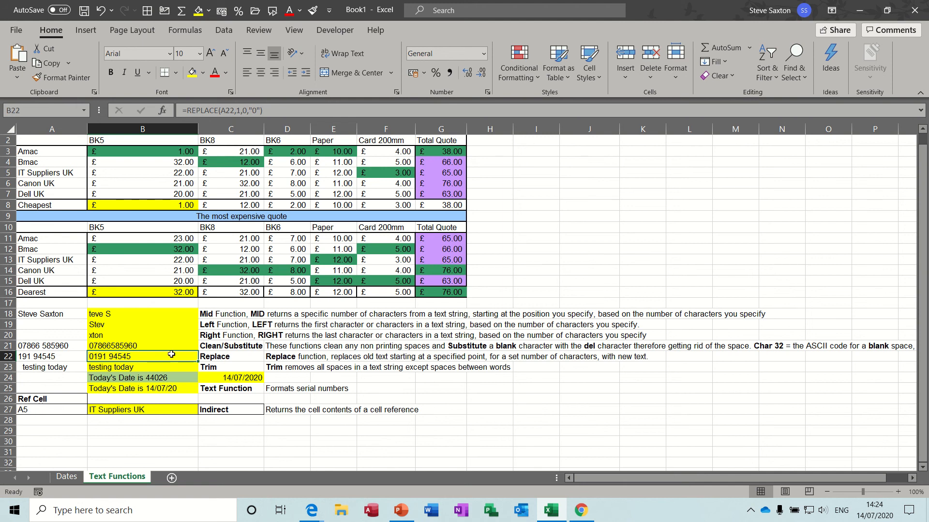
left_click(240, 110)
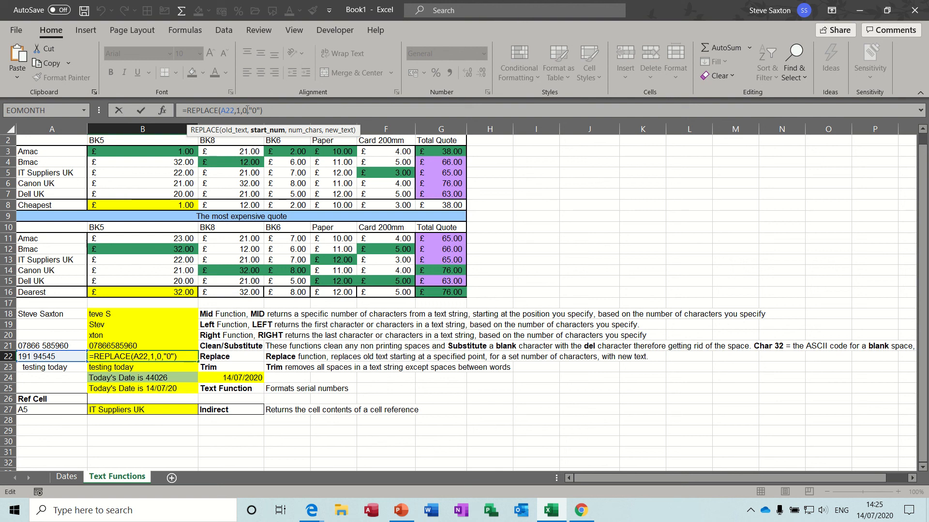
left_click(247, 110)
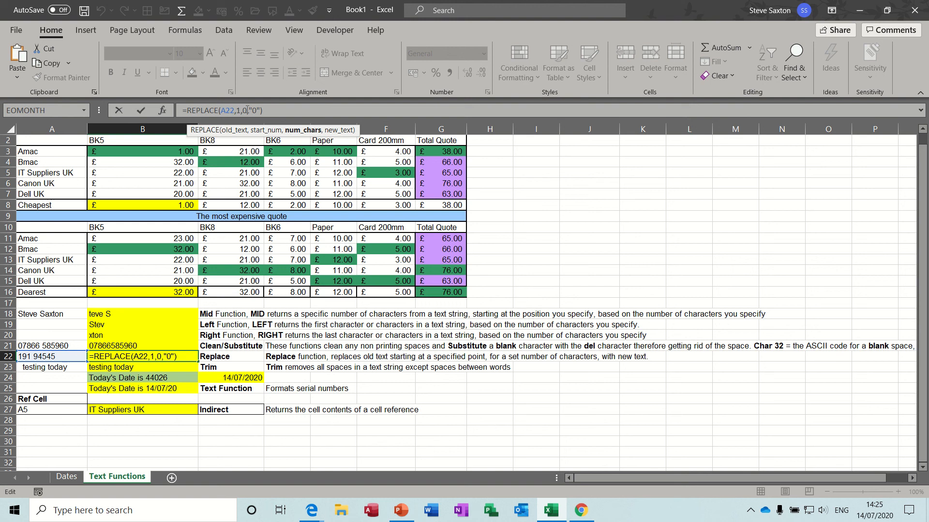
left_click(257, 111)
left_click(141, 112)
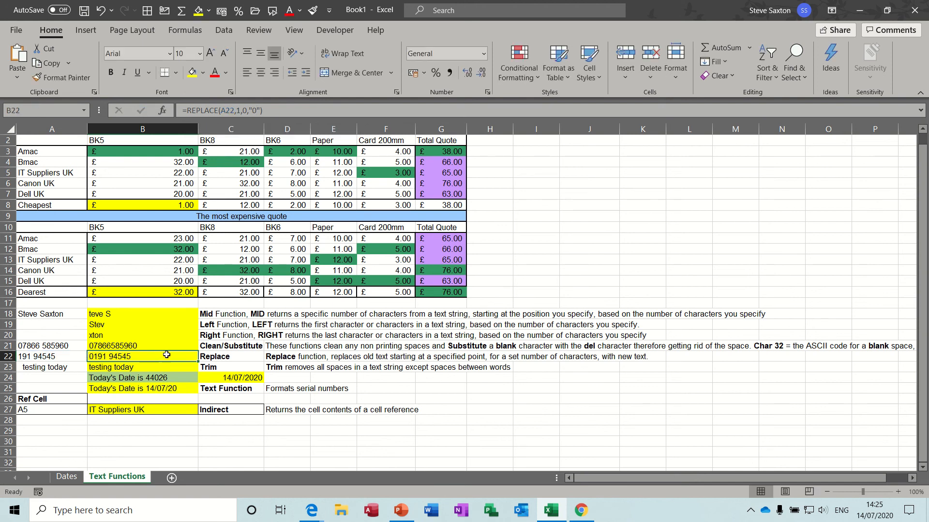
Step: Compare the TRIM formula in B23 with the original text in A23, and review the date text formulas in B24 and B25
left_click(133, 369)
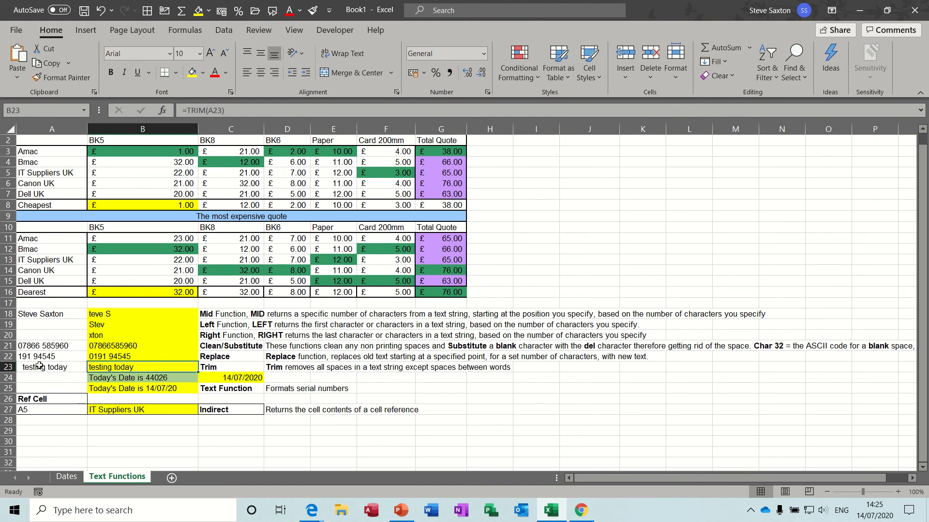
left_click(32, 367)
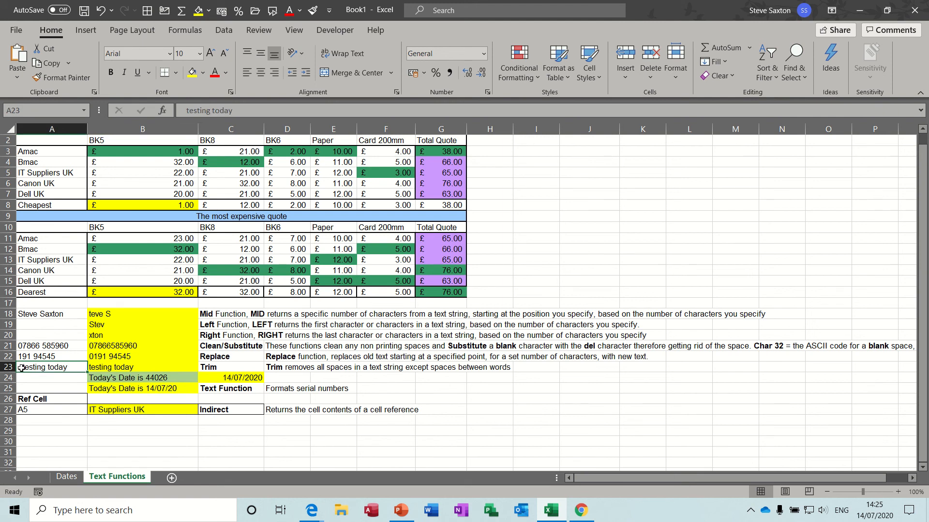
left_click(125, 366)
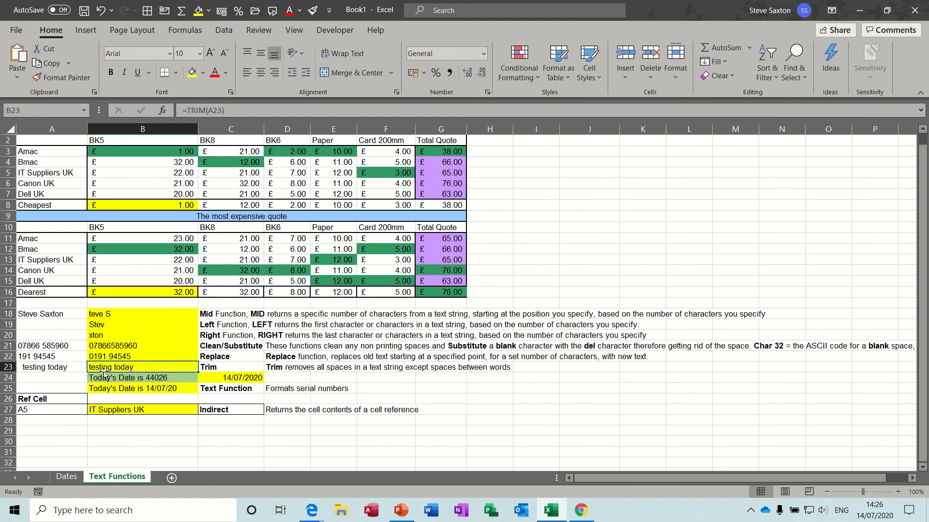
left_click(127, 379)
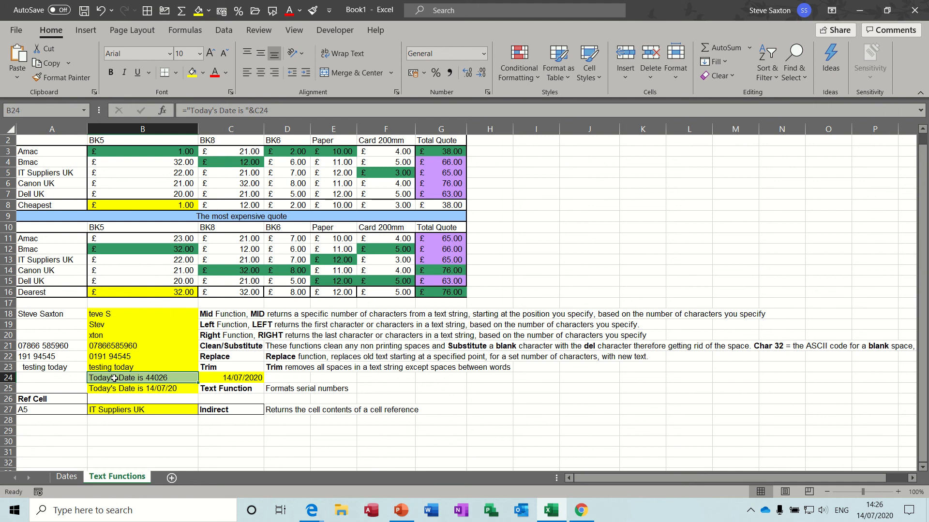
left_click(153, 389)
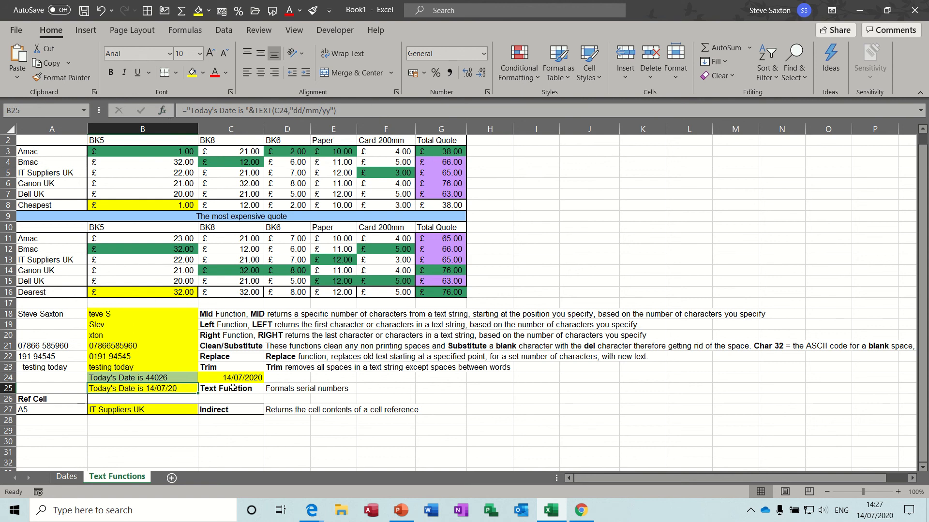
Step: Examine the INDIRECT formula in B27 alongside its reference cell A27 and the referenced supplier cell A5
left_click(145, 411)
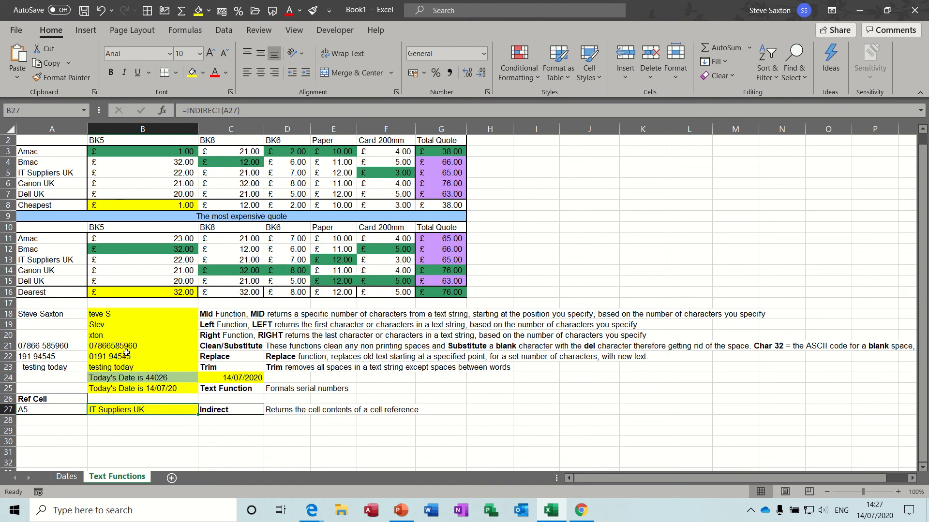
left_click(55, 409)
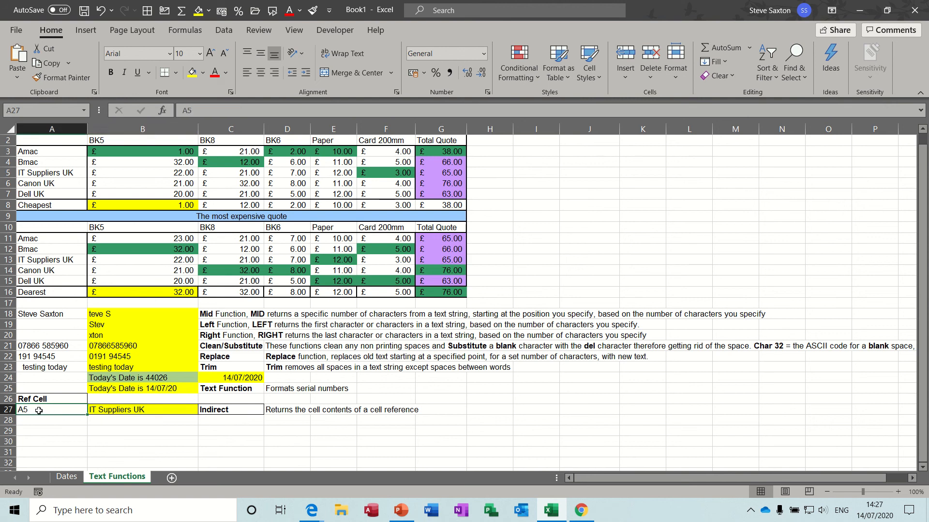
left_click(31, 169)
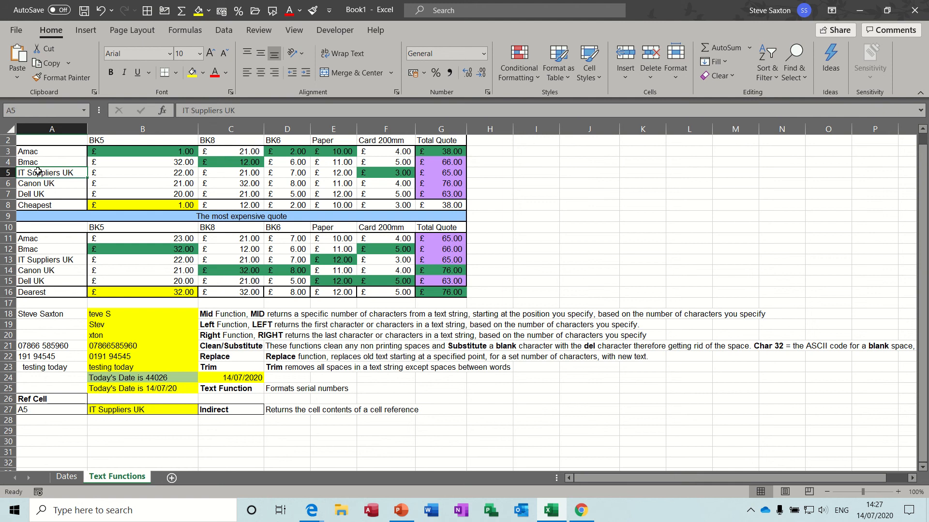
left_click(124, 411)
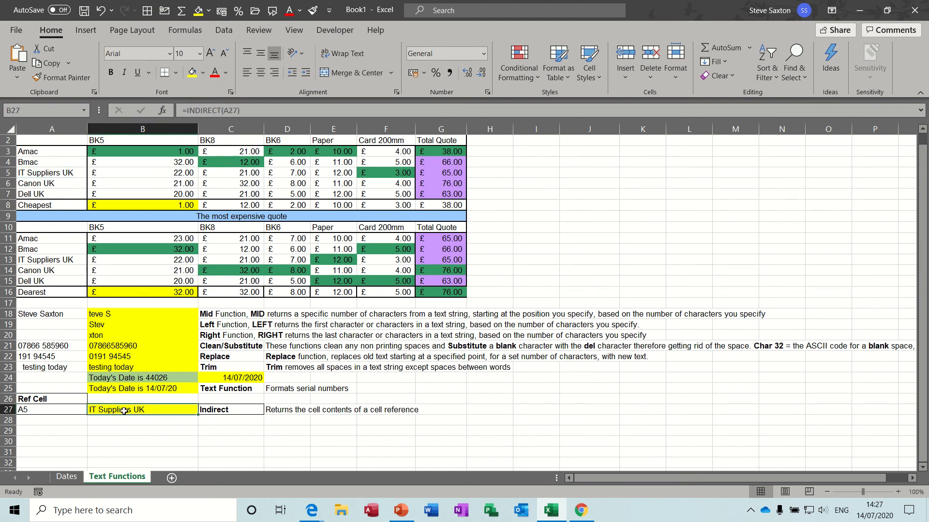
left_click(61, 411)
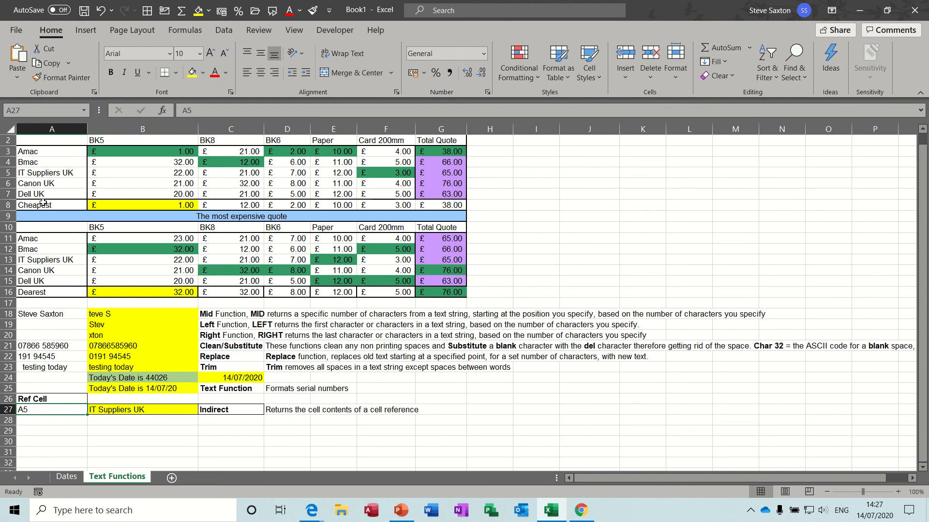
left_click(58, 175)
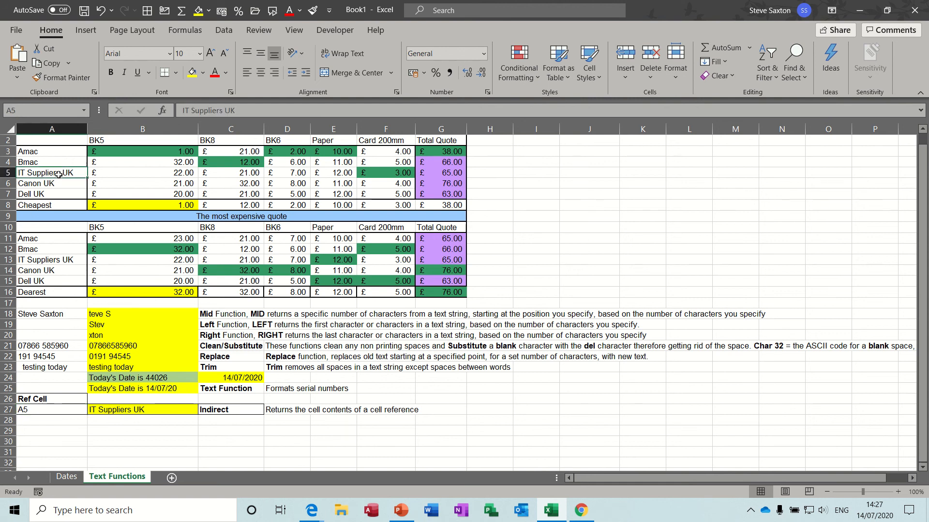
left_click(159, 430)
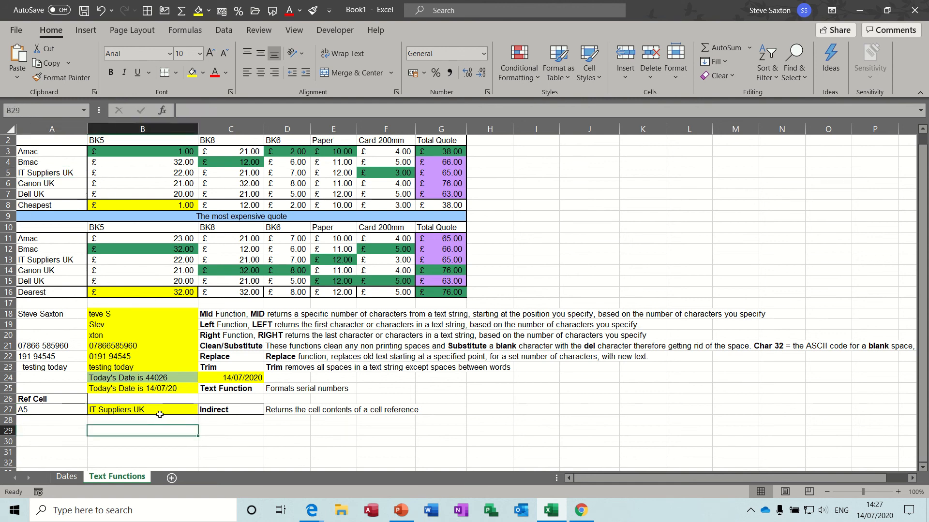